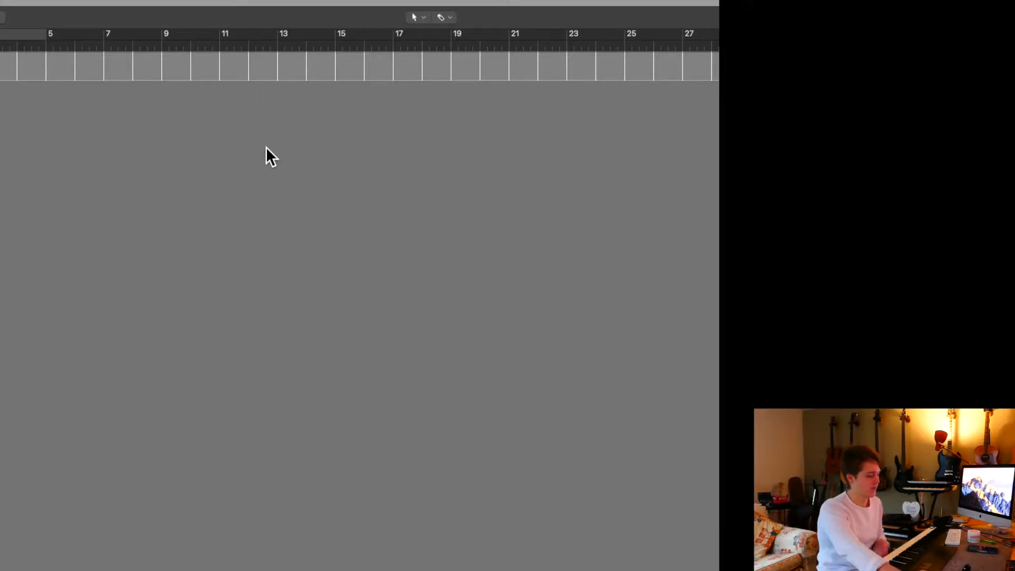
pyautogui.press('t')
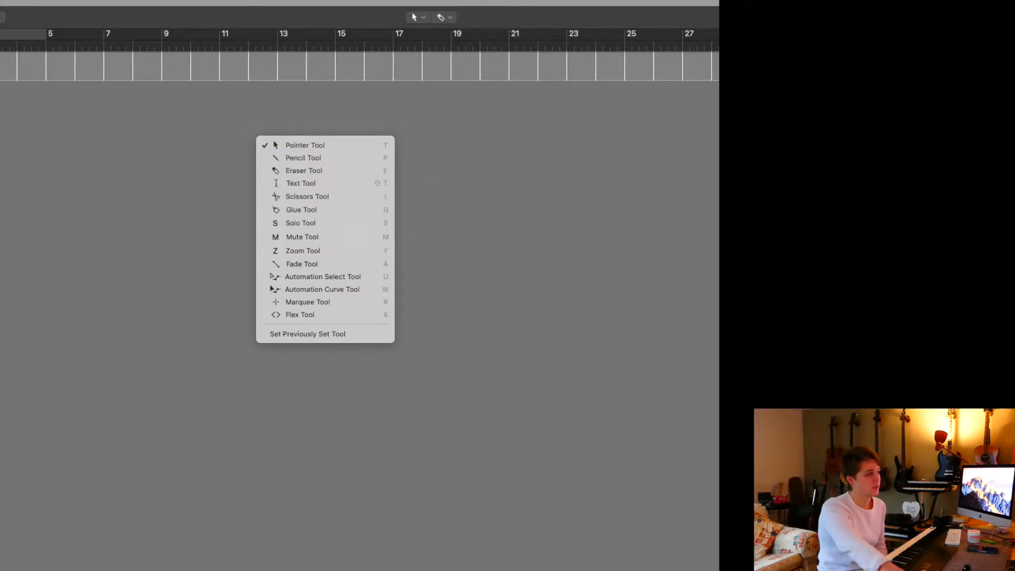
pyautogui.click(426, 17)
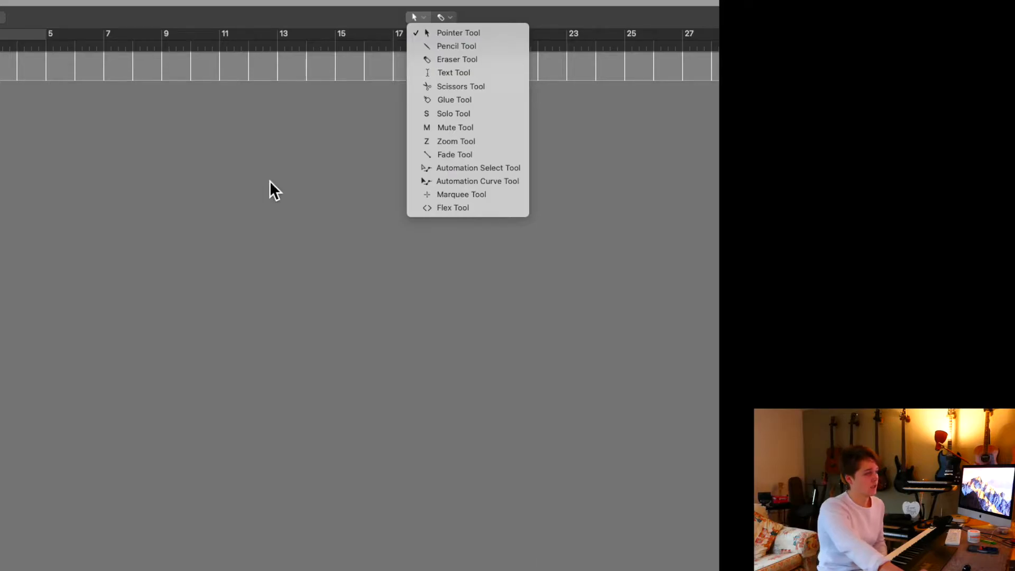
pyautogui.press('Escape')
pyautogui.press('t')
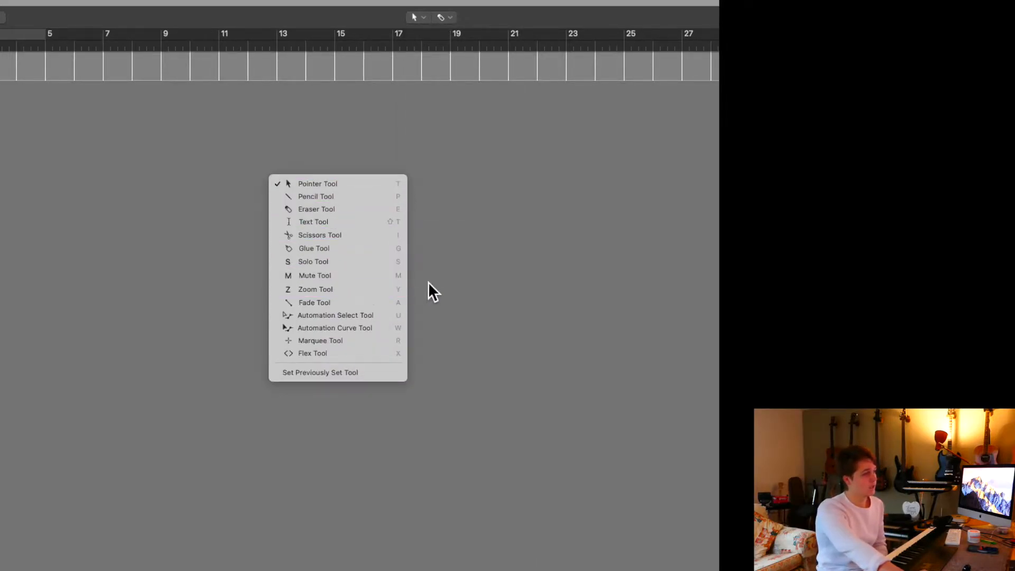
pyautogui.click(370, 253)
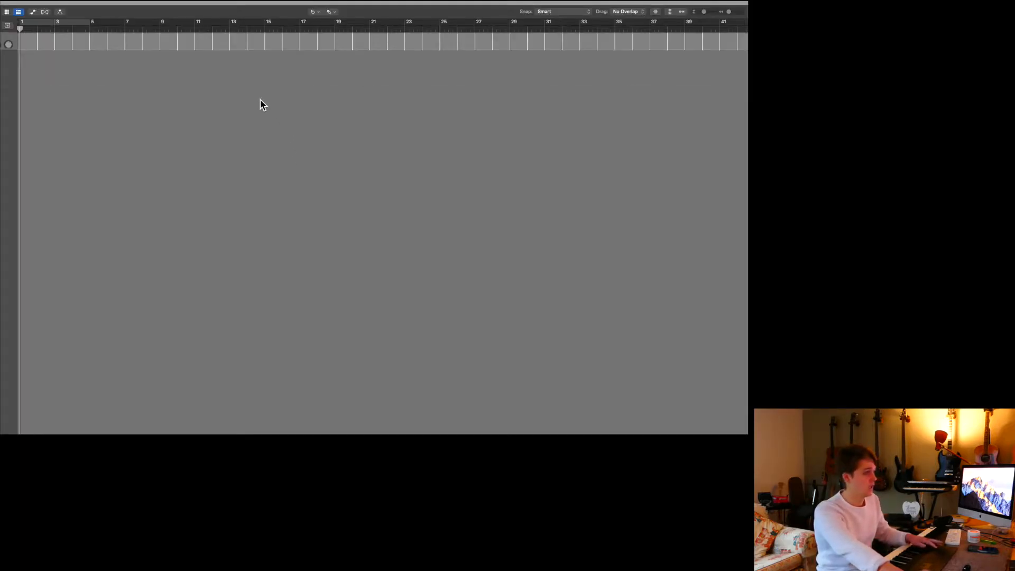
# Draw two adjacent one-bar regions at bars 11 and 12 on Inst 1 with the Pencil tool and return to the Pointer tool.
pyautogui.press('t')
pyautogui.press('p')
pyautogui.click(209, 45)
pyautogui.click(223, 43)
pyautogui.press('t')
pyautogui.press('t')
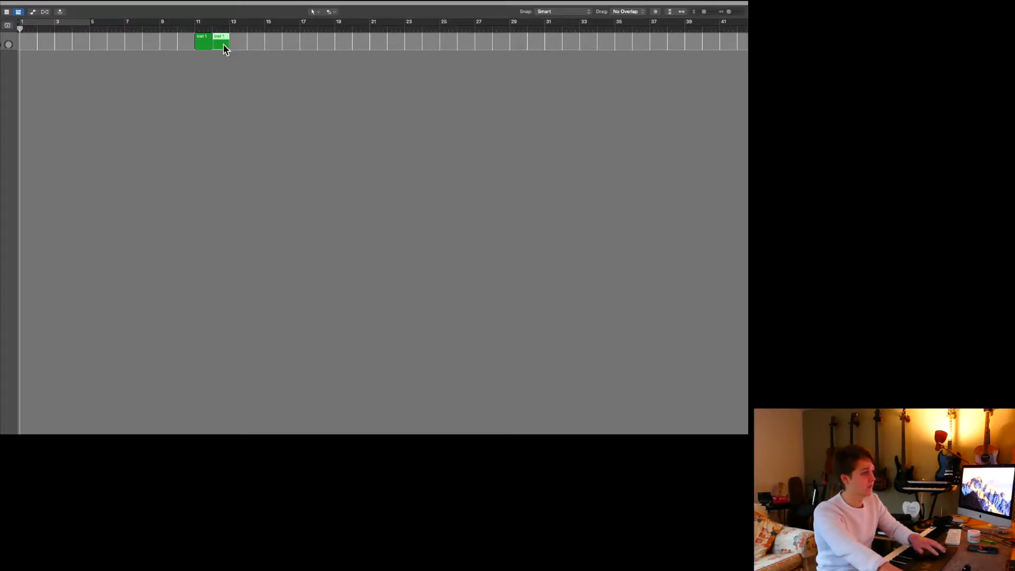
# Draw four one-bar regions at bars 16, 17, 20 and 21 with the Pencil tool and return to the Pointer tool.
pyautogui.press('t')
pyautogui.press('g')
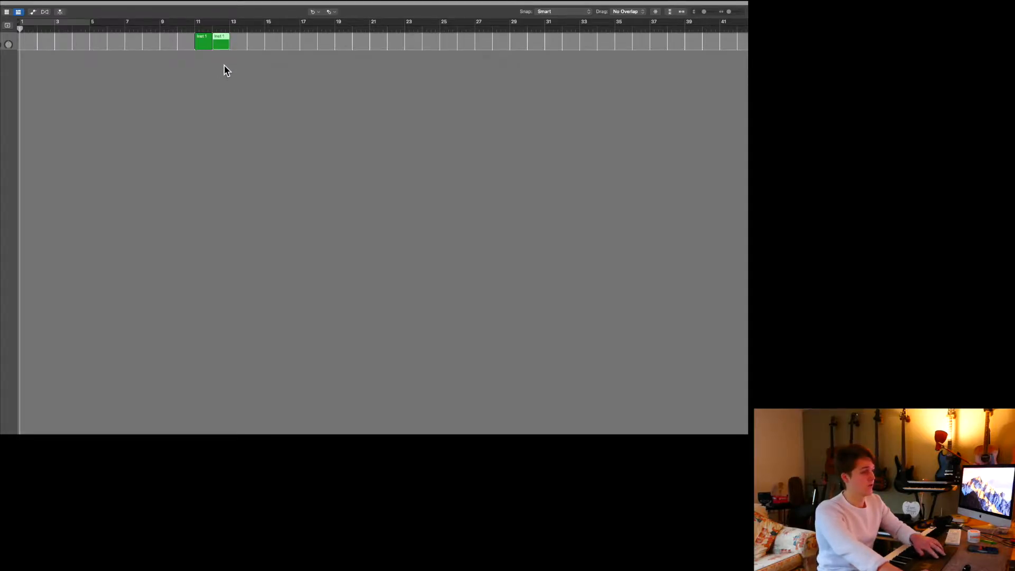
pyautogui.press('t')
pyautogui.click(296, 57)
pyautogui.click(291, 42)
pyautogui.click(308, 42)
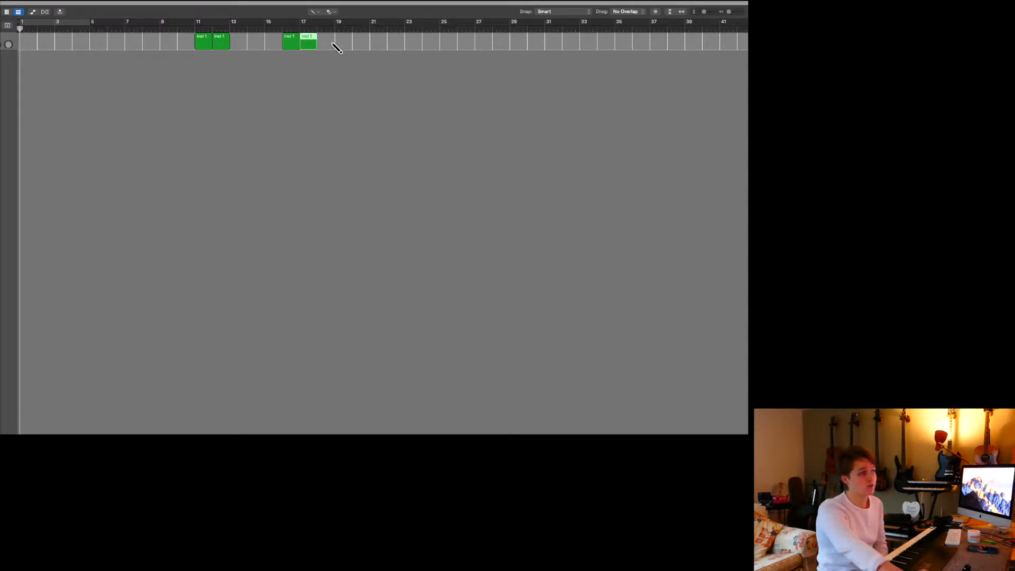
pyautogui.click(361, 41)
pyautogui.click(378, 42)
pyautogui.press('t')
pyautogui.press('t')
pyautogui.click(319, 135)
pyautogui.moveTo(446, 62)
pyautogui.mouseDown()
pyautogui.moveTo(213, 66)
pyautogui.moveTo(173, 50)
pyautogui.moveTo(474, 53)
pyautogui.mouseUp()
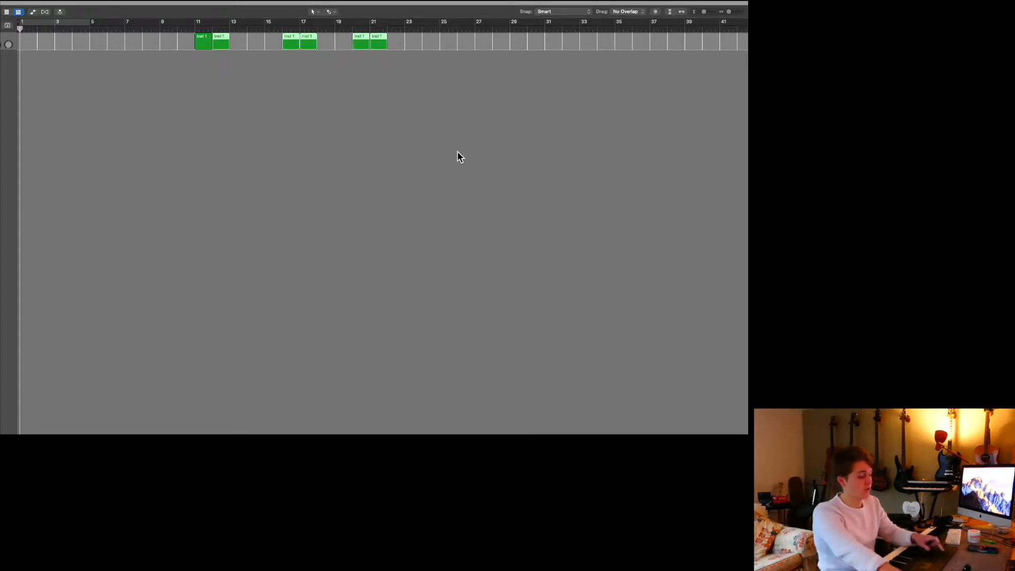
pyautogui.press('t')
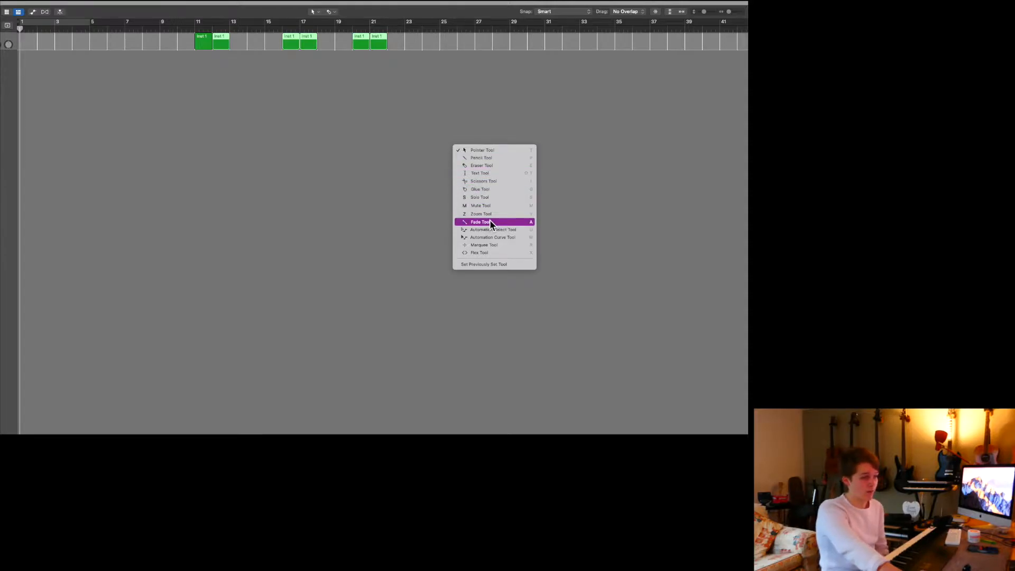
pyautogui.click(292, 180)
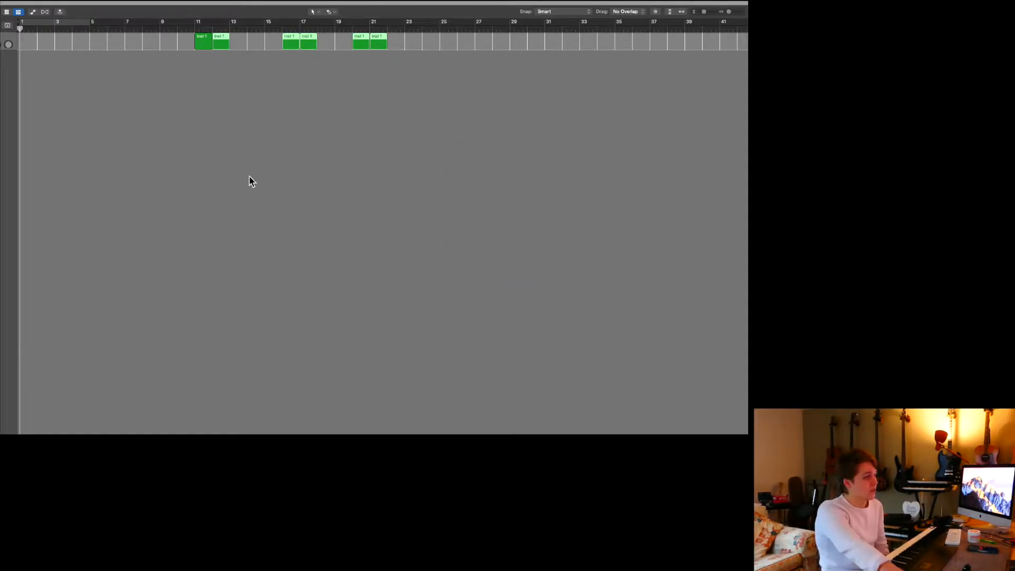
pyautogui.click(318, 12)
pyautogui.click(318, 12)
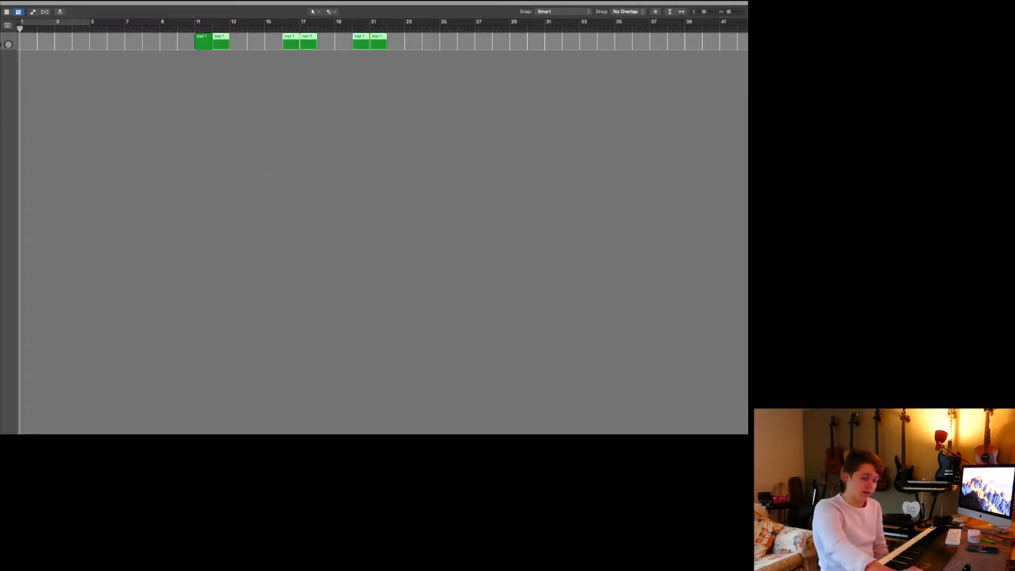
pyautogui.press('t')
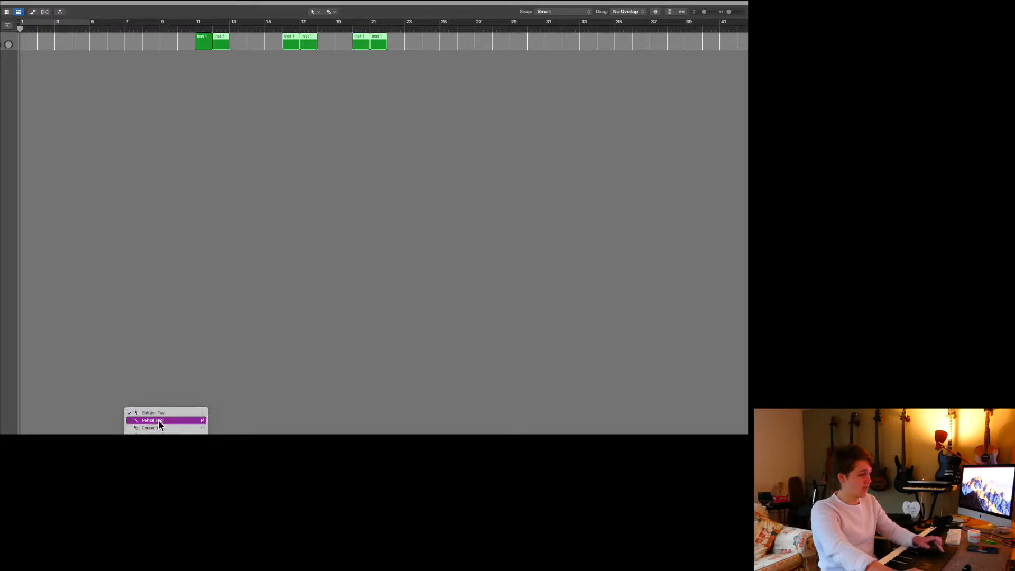
pyautogui.click(177, 416)
pyautogui.press('t')
pyautogui.click(140, 405)
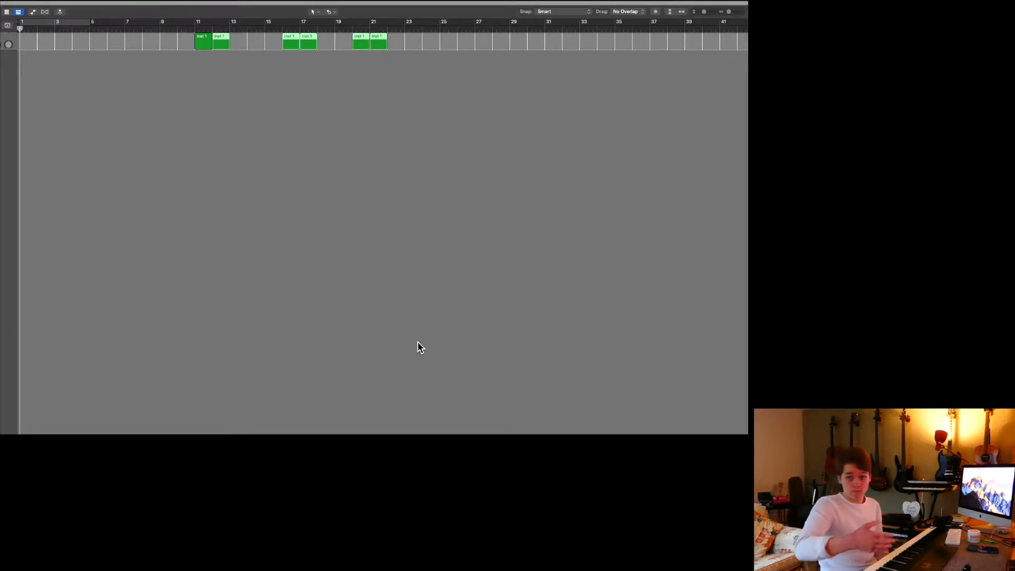
pyautogui.click(457, 101)
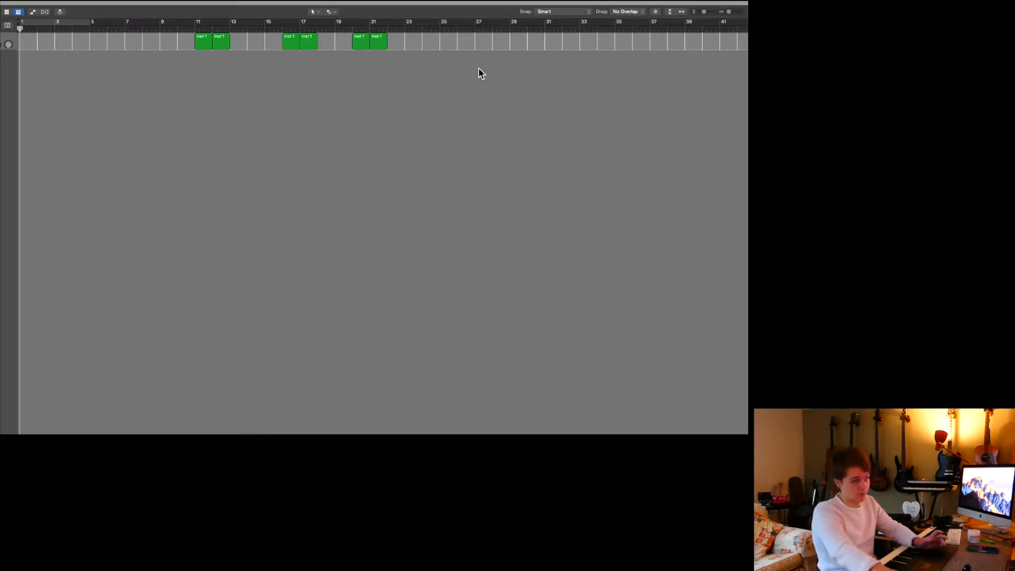
# Draw two separate one-bar regions at bars 24 and 26 on the same track and restore the Pointer tool.
pyautogui.press('t')
pyautogui.press('i')
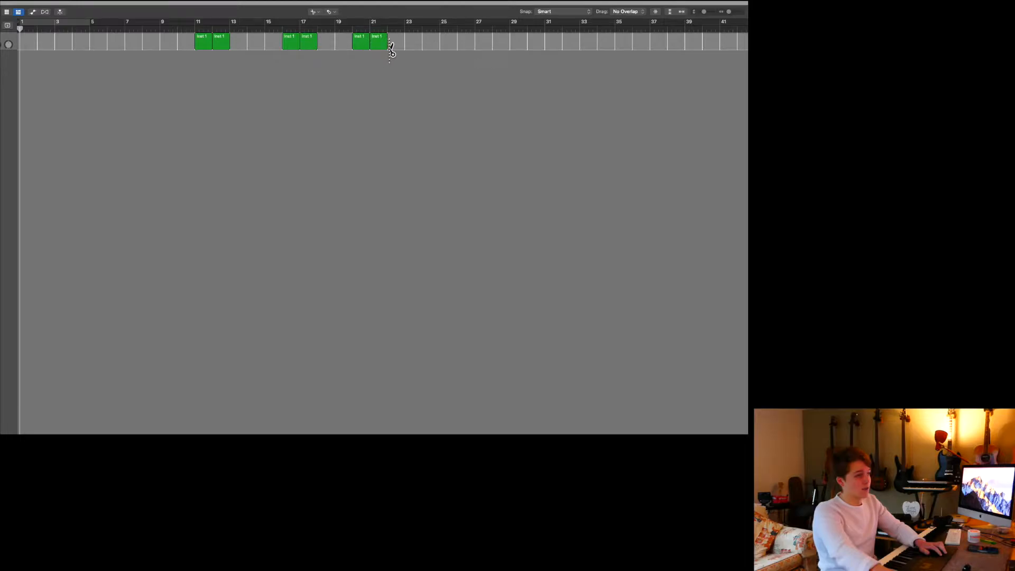
pyautogui.press('t')
pyautogui.press('t')
pyautogui.click(431, 42)
pyautogui.click(461, 41)
pyautogui.press('t')
pyautogui.press('t')
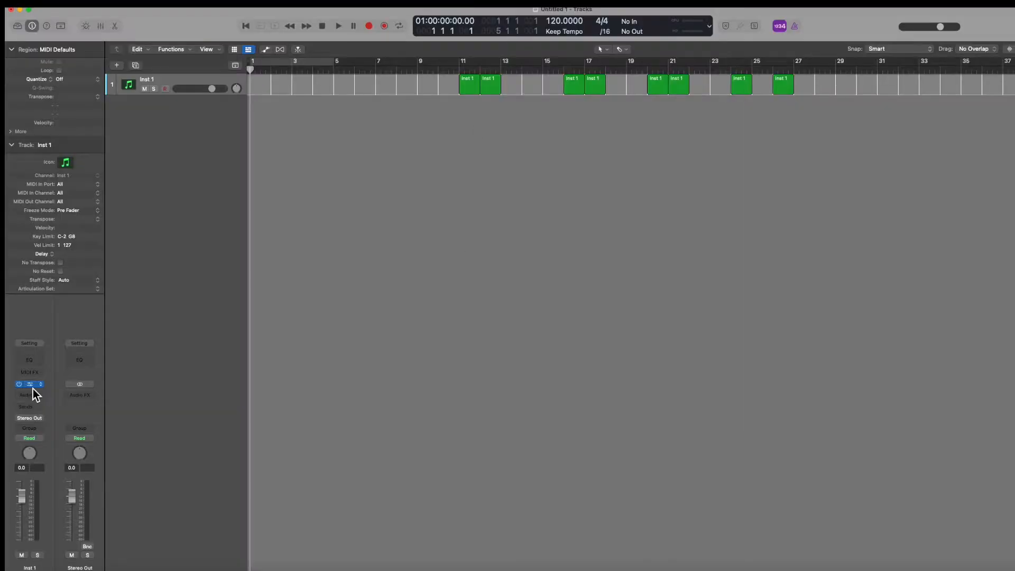
# Open the LABS instrument window of the Inst 1 track and place it below the regions.
pyautogui.click(35, 385)
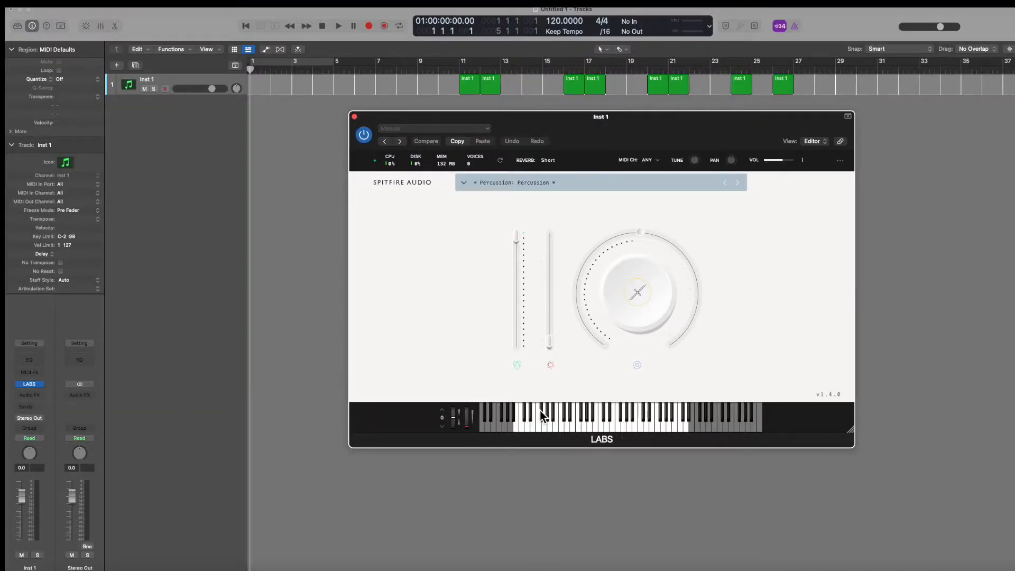
pyautogui.moveTo(593, 131); pyautogui.dragTo(644, 126)
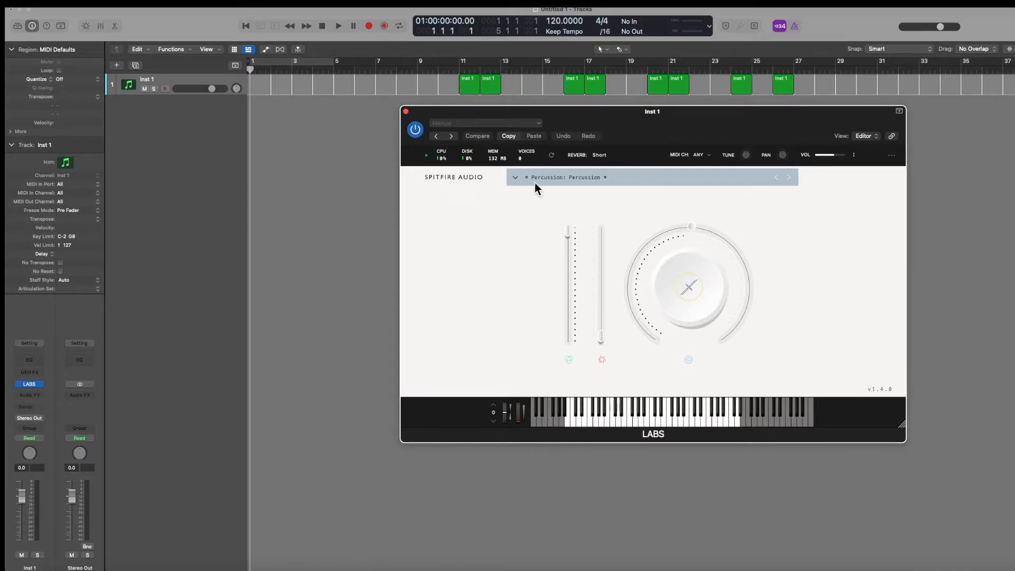
pyautogui.moveTo(658, 111); pyautogui.dragTo(636, 163)
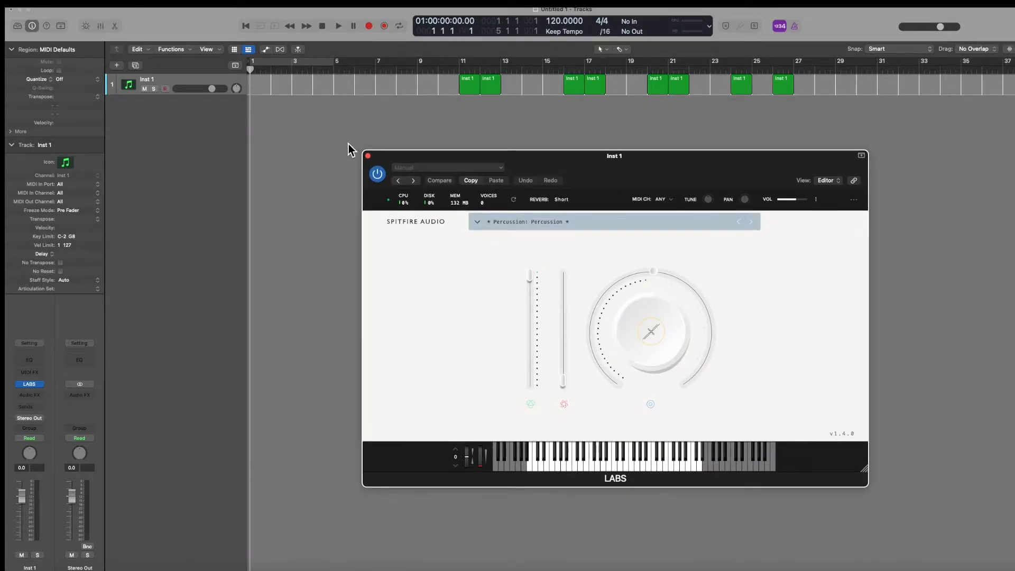
pyautogui.moveTo(449, 157); pyautogui.dragTo(465, 150)
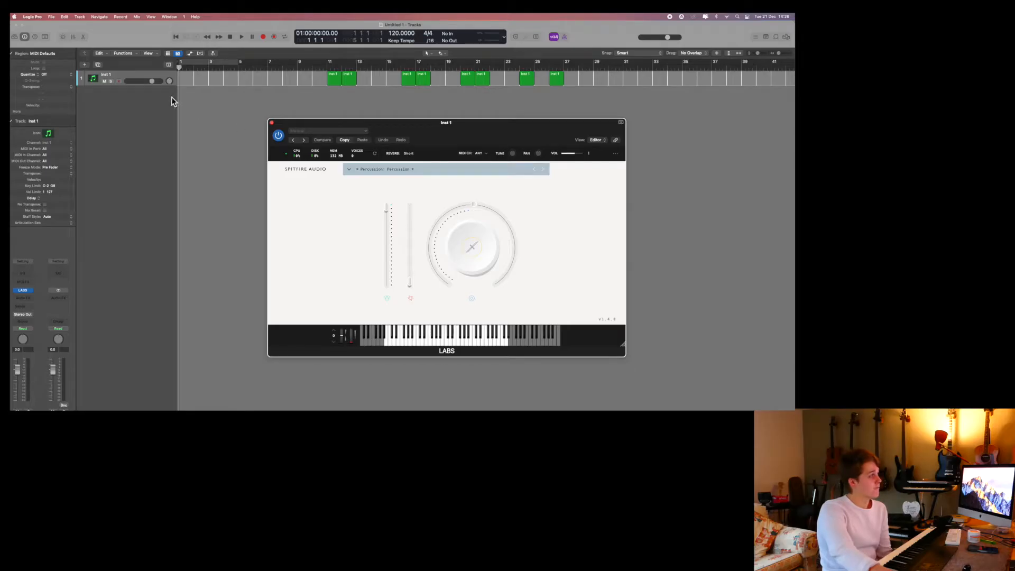
# Search the key commands for "plug", examine the shortcuts for showing, hiding and opening plug-in windows, and close the key command list.
pyautogui.click(33, 17)
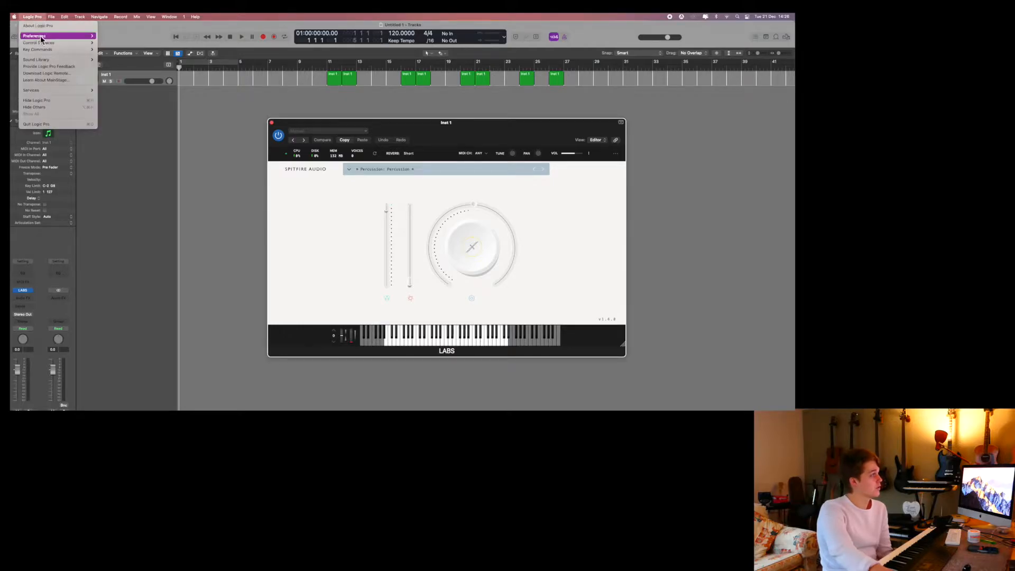
pyautogui.click(112, 57)
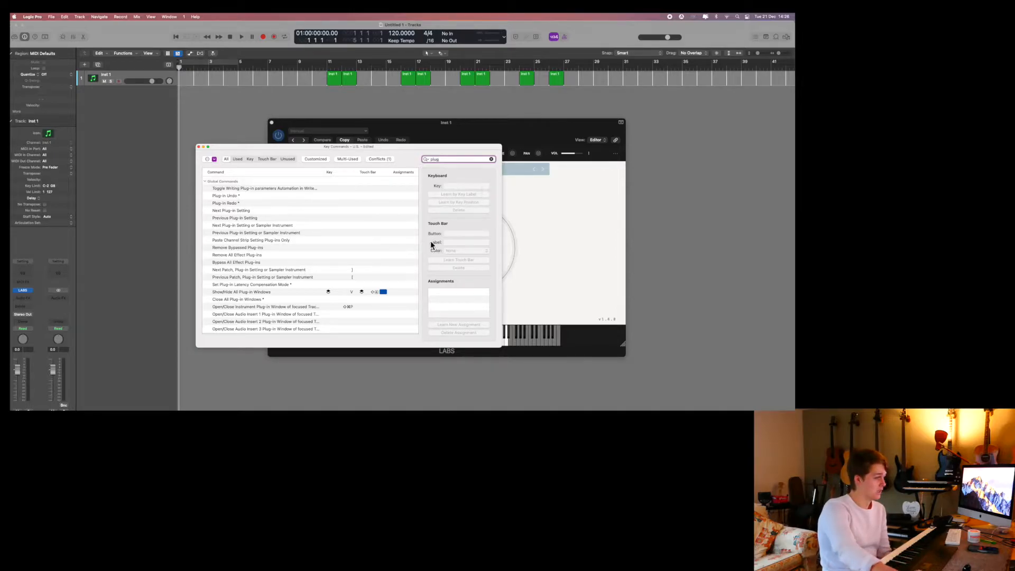
pyautogui.scroll(1, 344, 314)
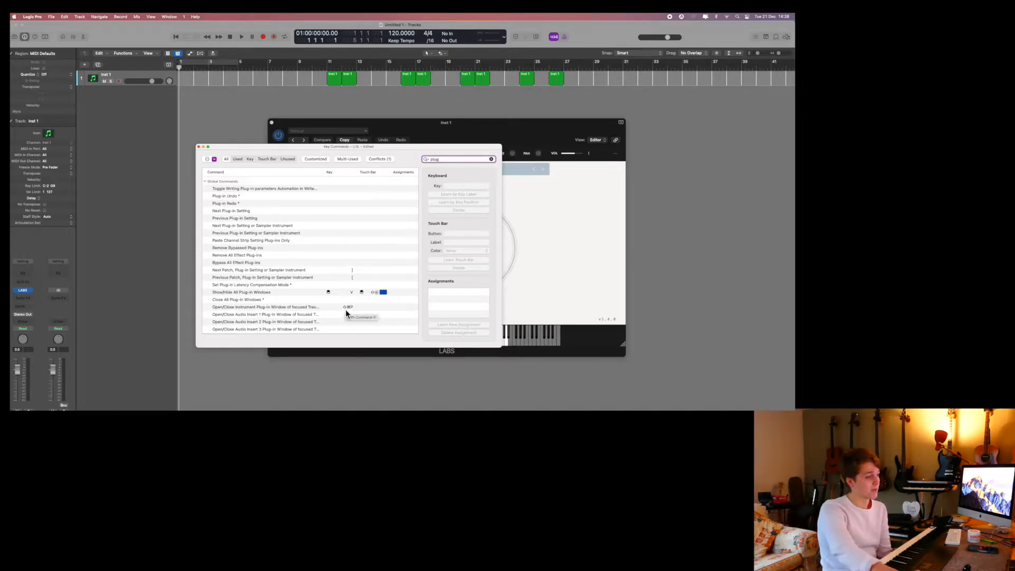
pyautogui.scroll(-3, 349, 313)
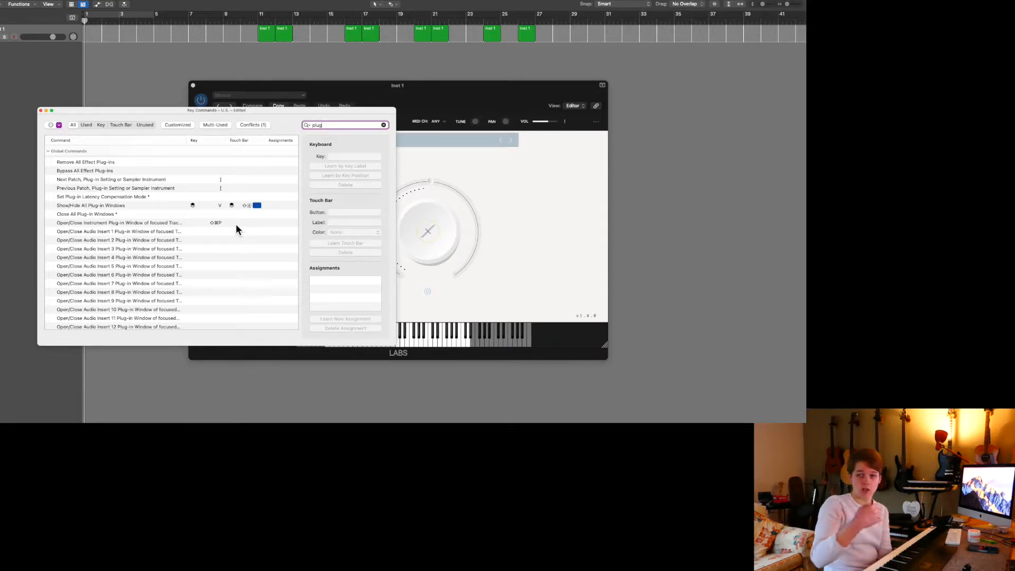
pyautogui.scroll(1, 236, 227)
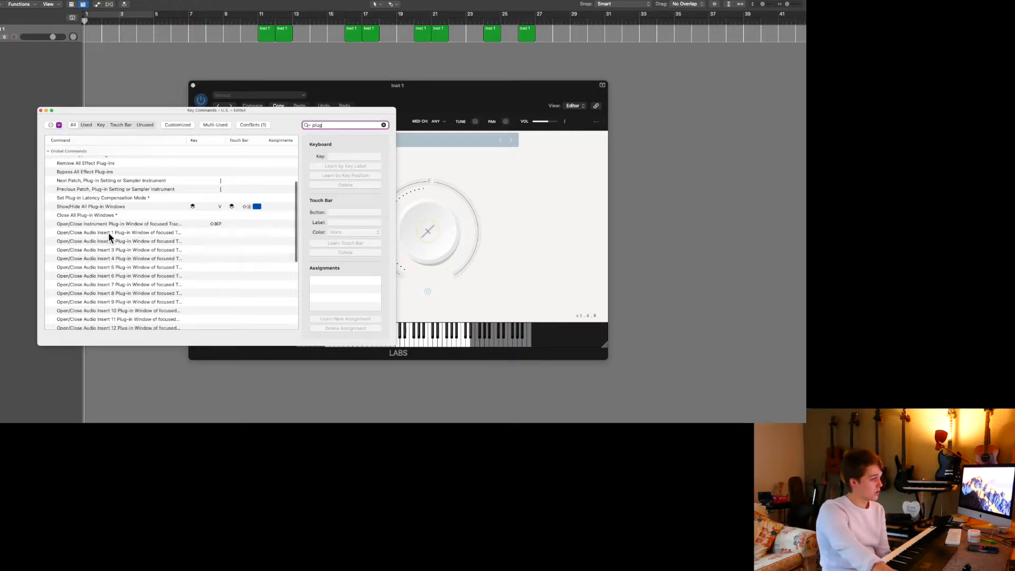
pyautogui.scroll(-5, 122, 249)
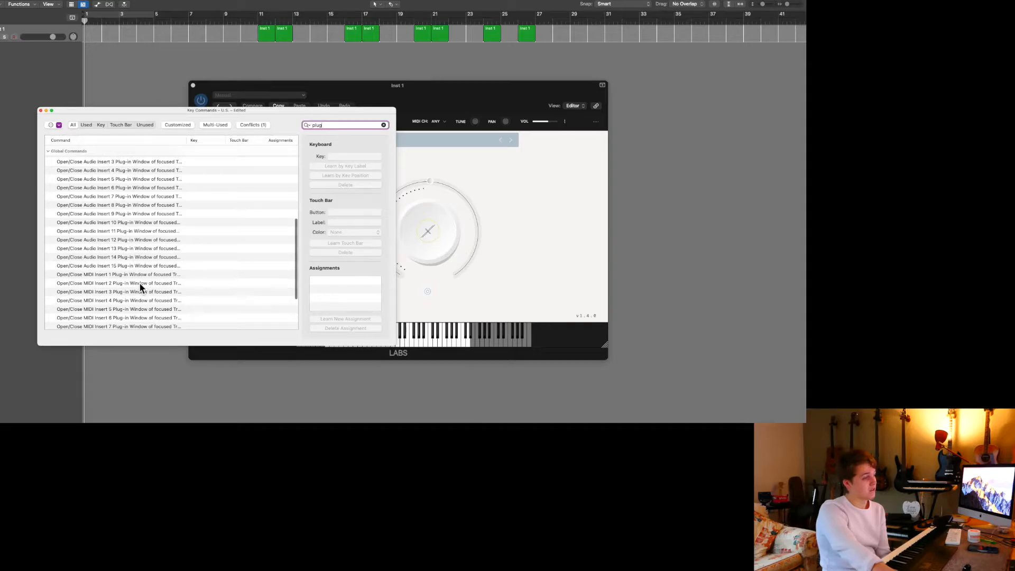
pyautogui.moveTo(137, 110); pyautogui.dragTo(197, 139)
pyautogui.scroll(5, 294, 250)
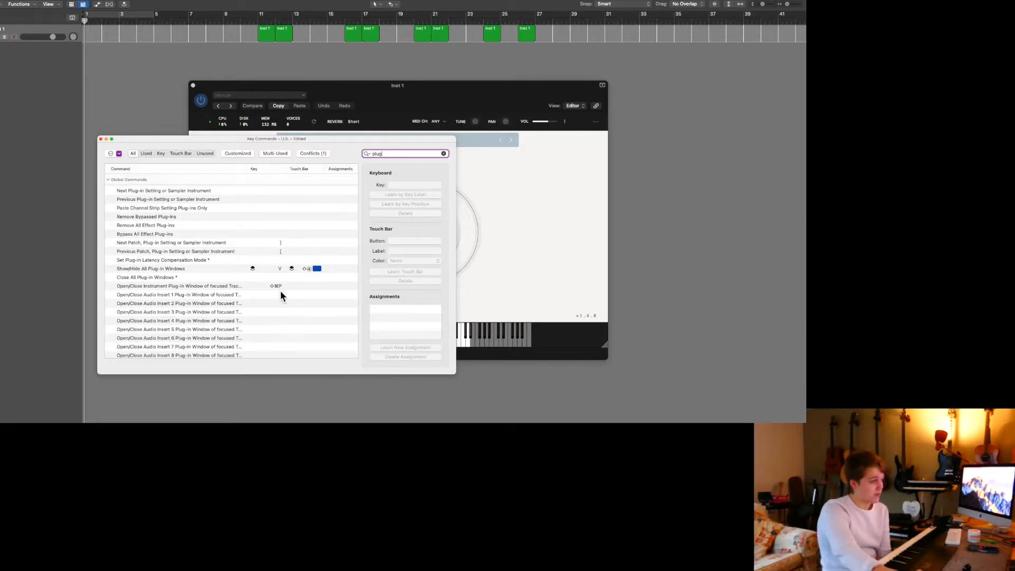
pyautogui.moveTo(229, 140); pyautogui.dragTo(349, 144)
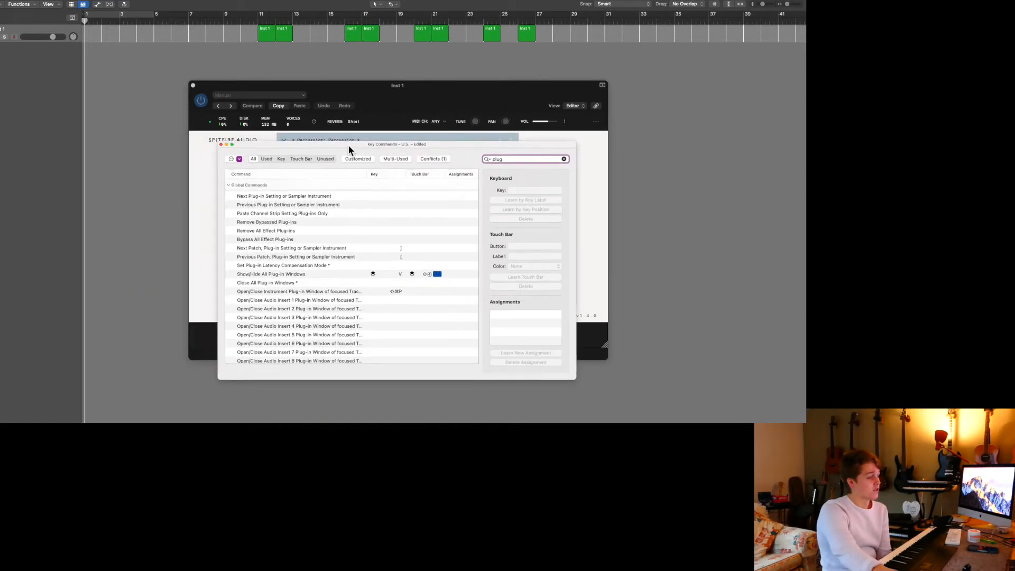
pyautogui.click(221, 145)
# Move the LABS window higher, toggle the visibility of all plug-in windows several times, and close the LABS window.
pyautogui.moveTo(212, 86); pyautogui.dragTo(245, 63)
pyautogui.press('v')
pyautogui.press('v')
pyautogui.press('v')
pyautogui.press('v')
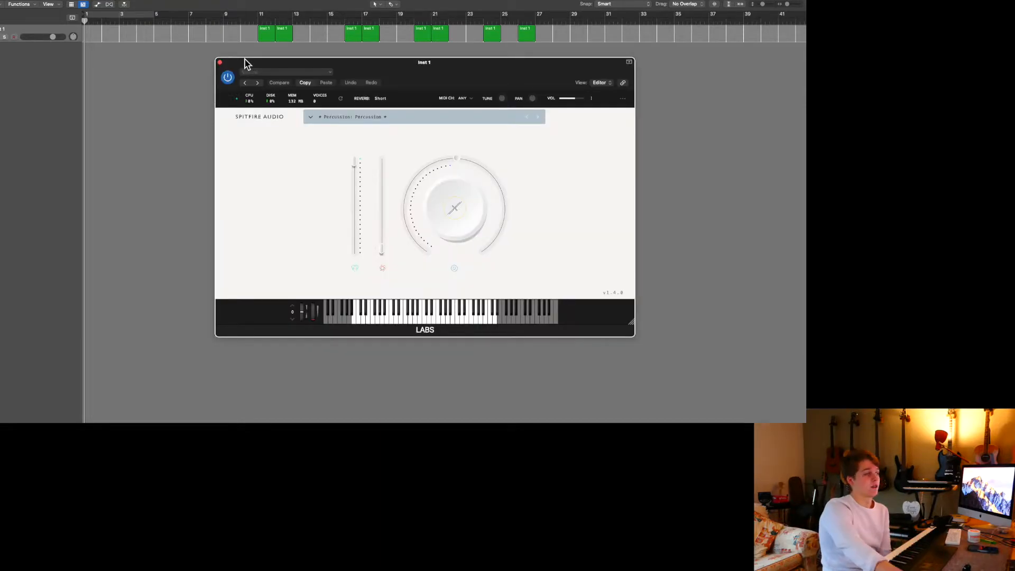
pyautogui.click(219, 61)
# Add a second instrument track below Inst 1 with BBC Symphony Orchestra's Violins 1 and close its plug-in window.
pyautogui.doubleClick(46, 63)
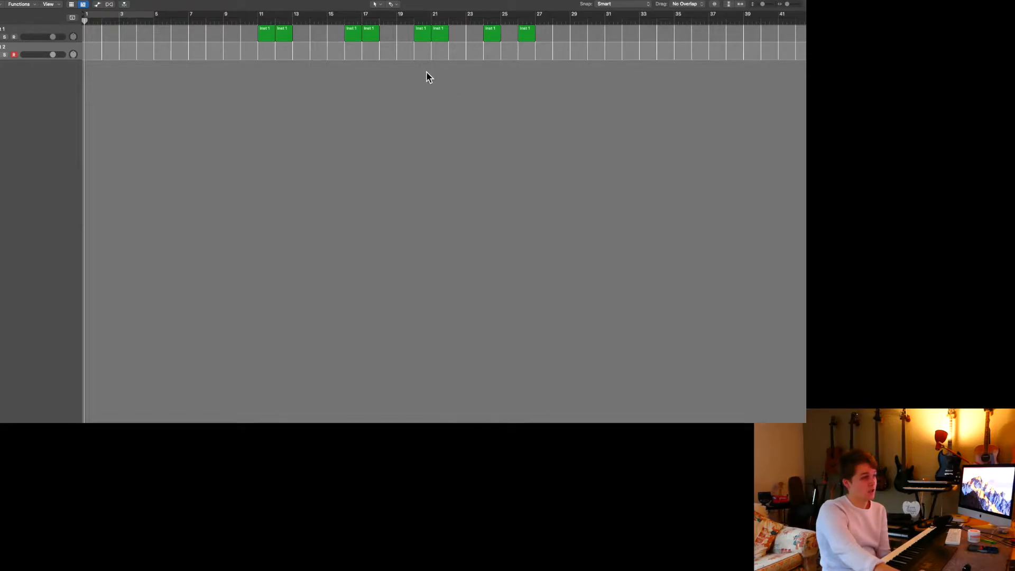
pyautogui.moveTo(378, 57); pyautogui.dragTo(261, 16)
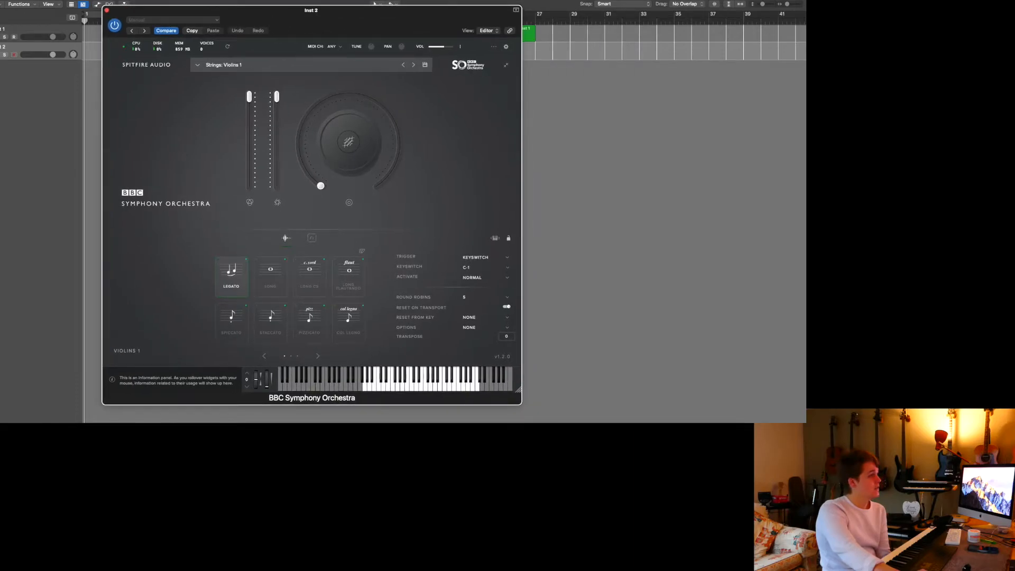
pyautogui.click(107, 11)
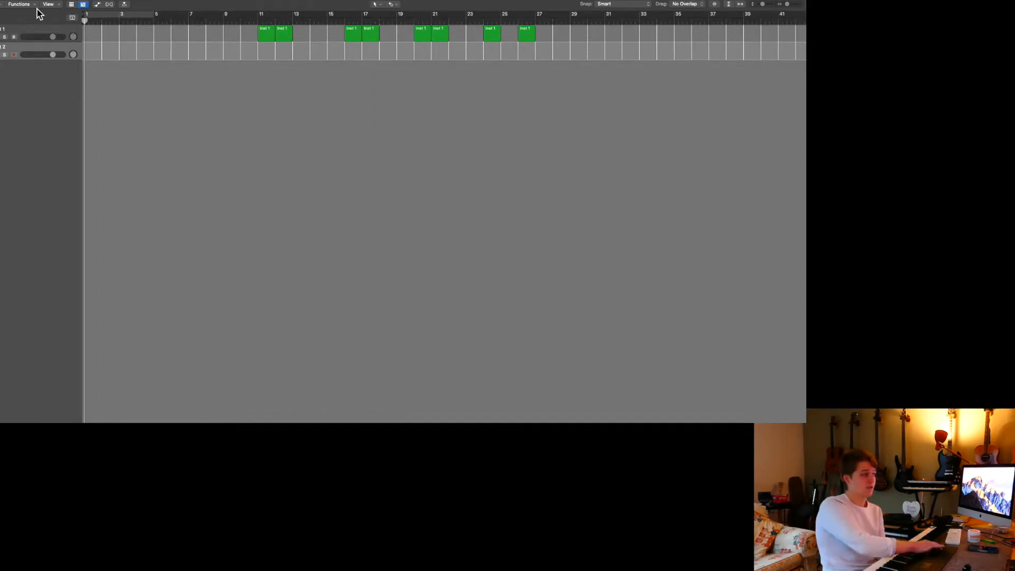
# Duplicate the Violins 1 track, load the Violas preset in the copy's BBC Symphony Orchestra instrument, and close its window.
pyautogui.press('super+d')
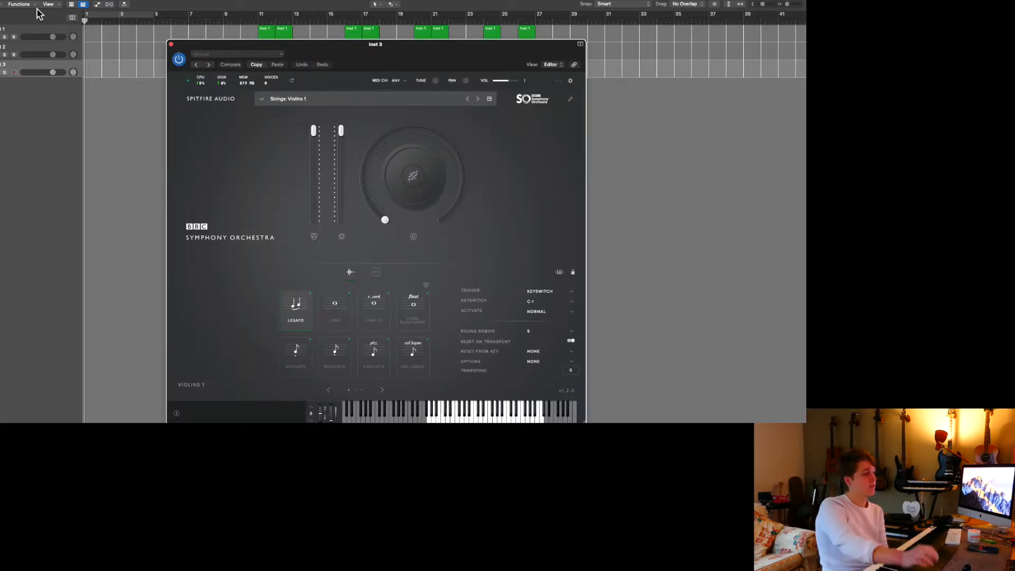
pyautogui.click(317, 99)
pyautogui.doubleClick(393, 162)
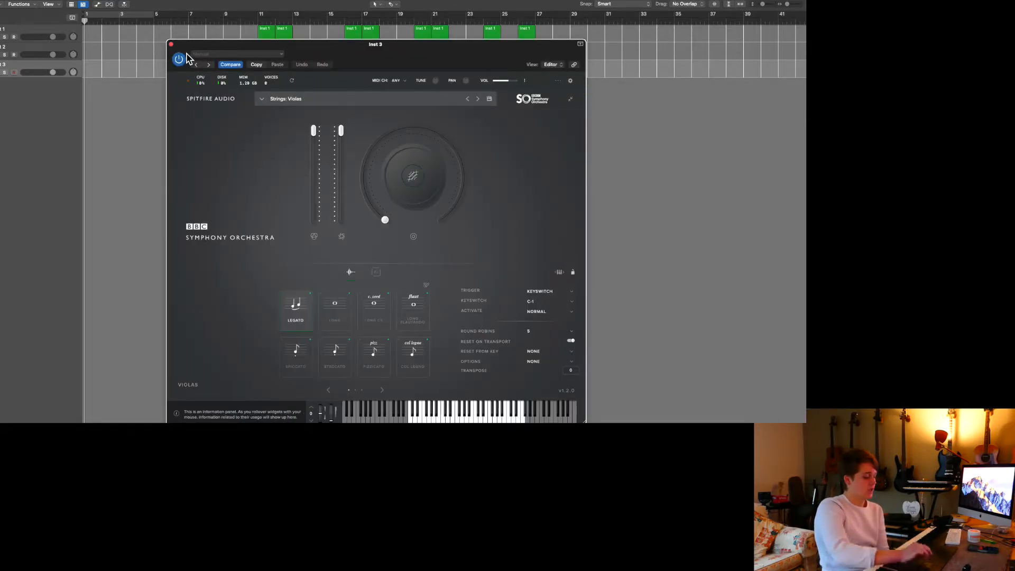
pyautogui.press('super+w')
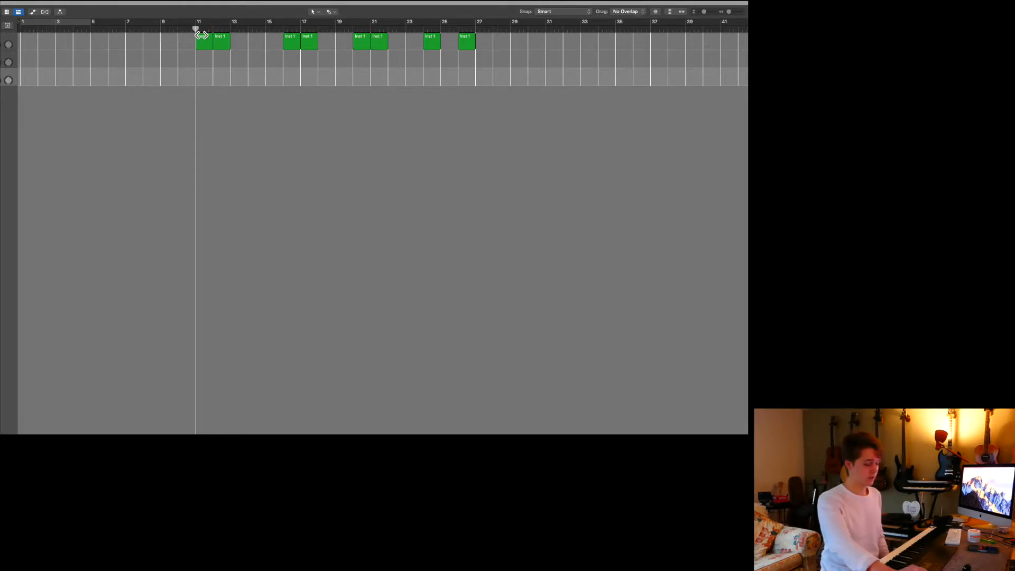
# Start a recording at bar 11, stop it shortly after, and return the playhead to bar 11.
pyautogui.press('space')
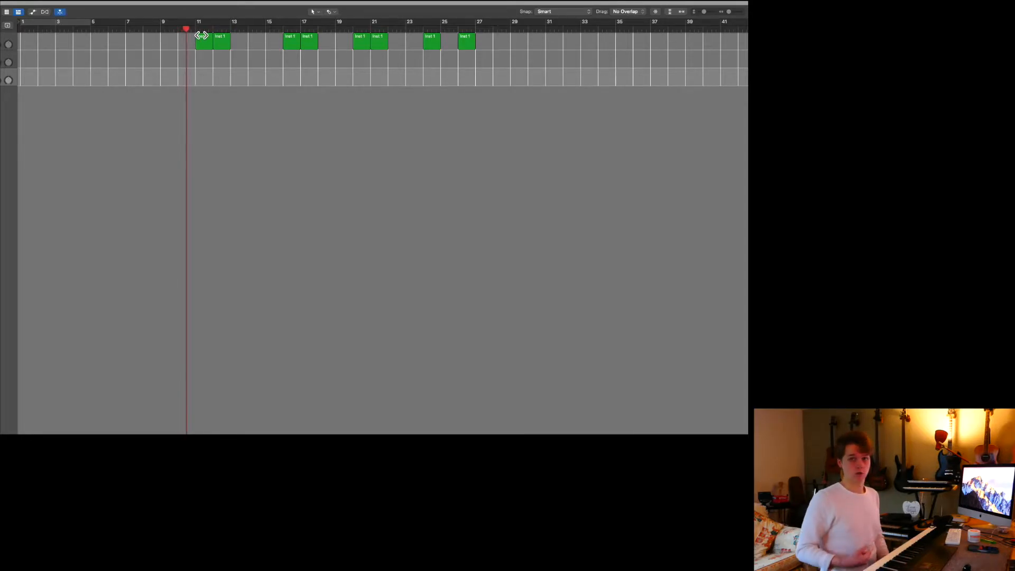
pyautogui.press('space')
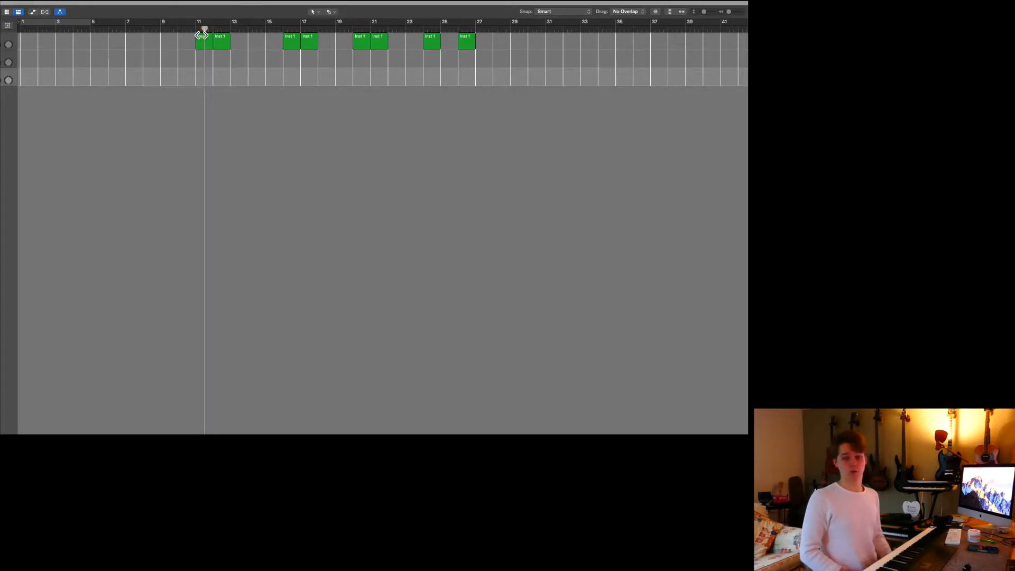
pyautogui.press(',')
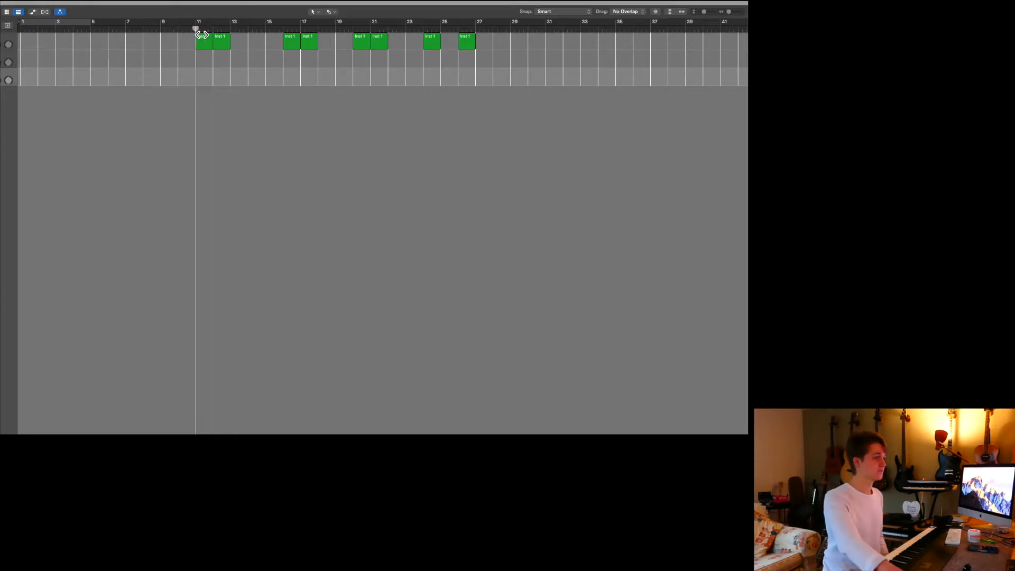
# Move the playhead to bar 5 and back to bar 1, then repeat using the go-to-beginning command.
pyautogui.moveTo(202, 35); pyautogui.dragTo(96, 49)
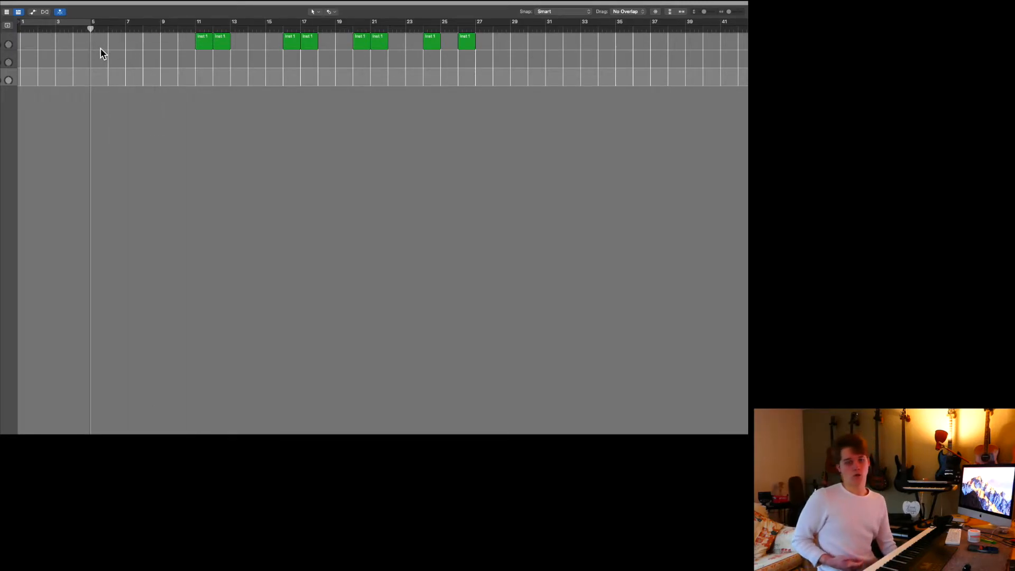
pyautogui.moveTo(45, 32); pyautogui.dragTo(29, 38)
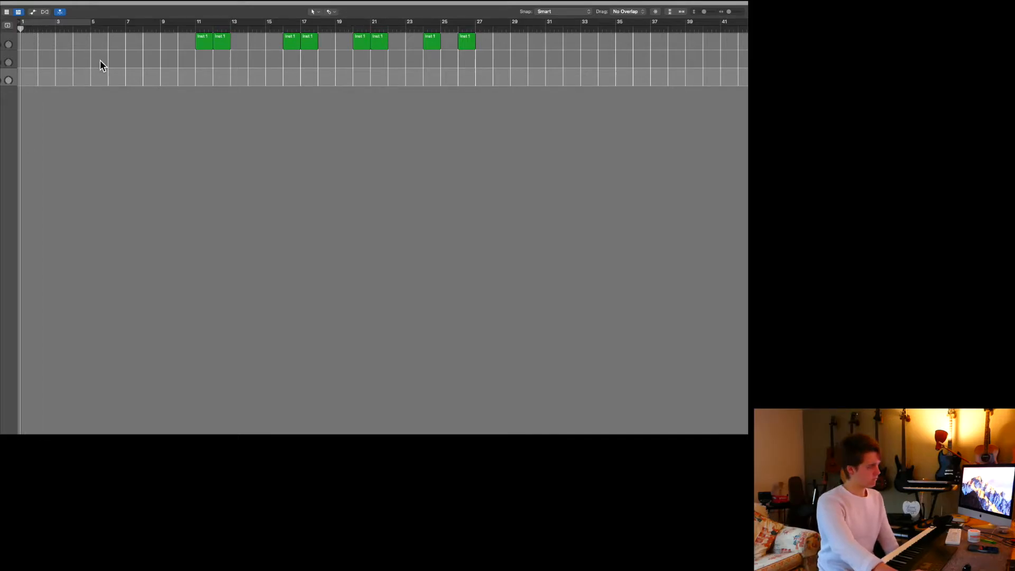
pyautogui.click(91, 33)
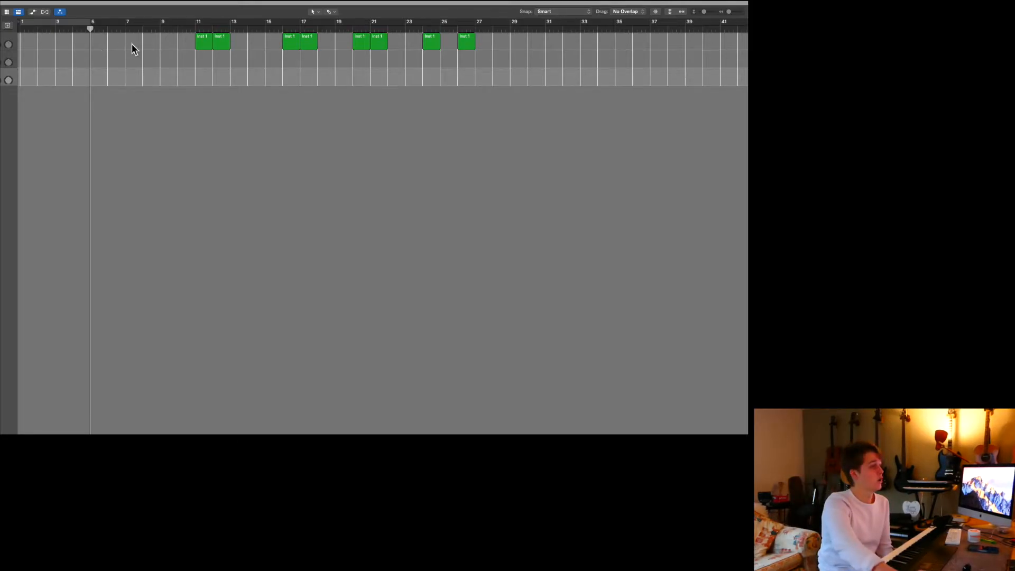
pyautogui.hscroll(1, 104, 47)
pyautogui.hscroll(-1, 103, 83)
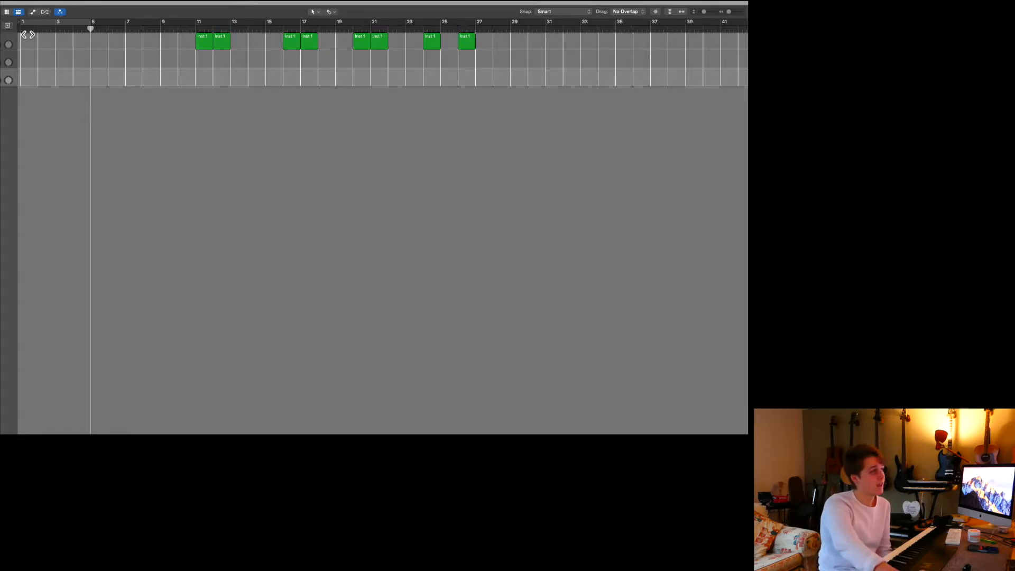
pyautogui.press('Return')
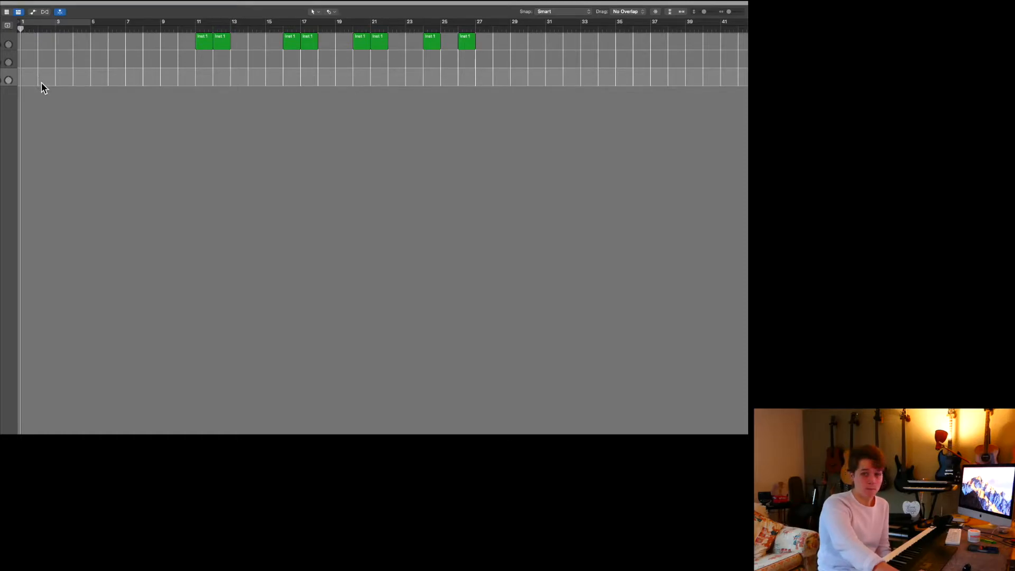
# Move the playhead to bar 5, on to bar 29, and return it to the project's beginning.
pyautogui.moveTo(104, 35)
pyautogui.mouseDown()
pyautogui.moveTo(63, 44)
pyautogui.moveTo(98, 42)
pyautogui.mouseUp()
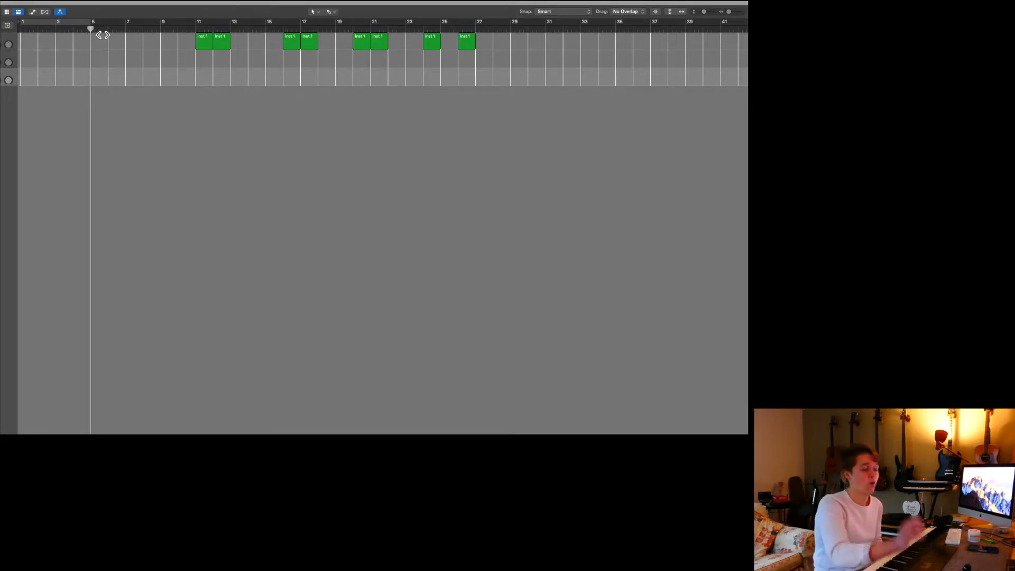
pyautogui.moveTo(102, 35); pyautogui.dragTo(515, 44)
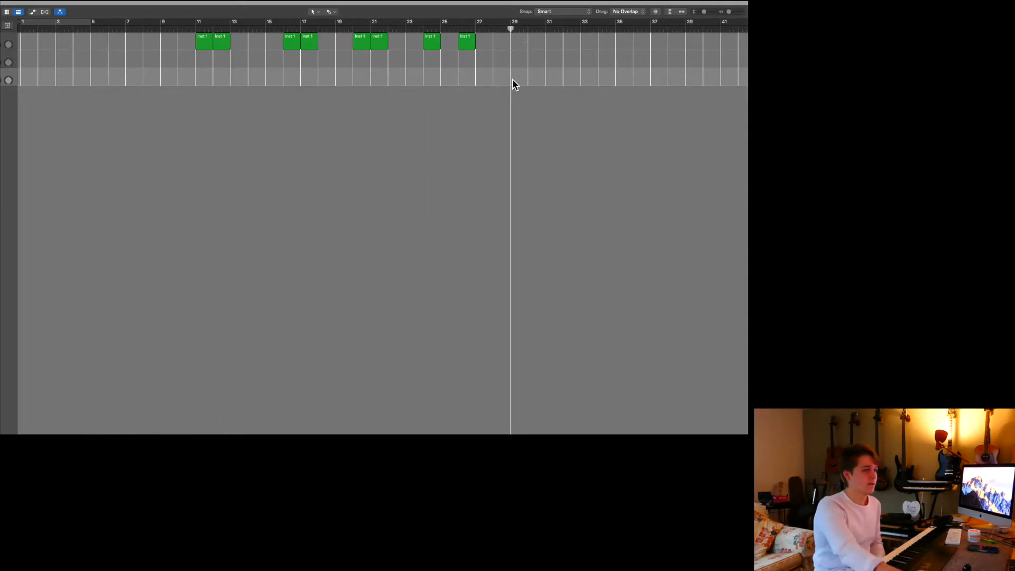
pyautogui.press('Return')
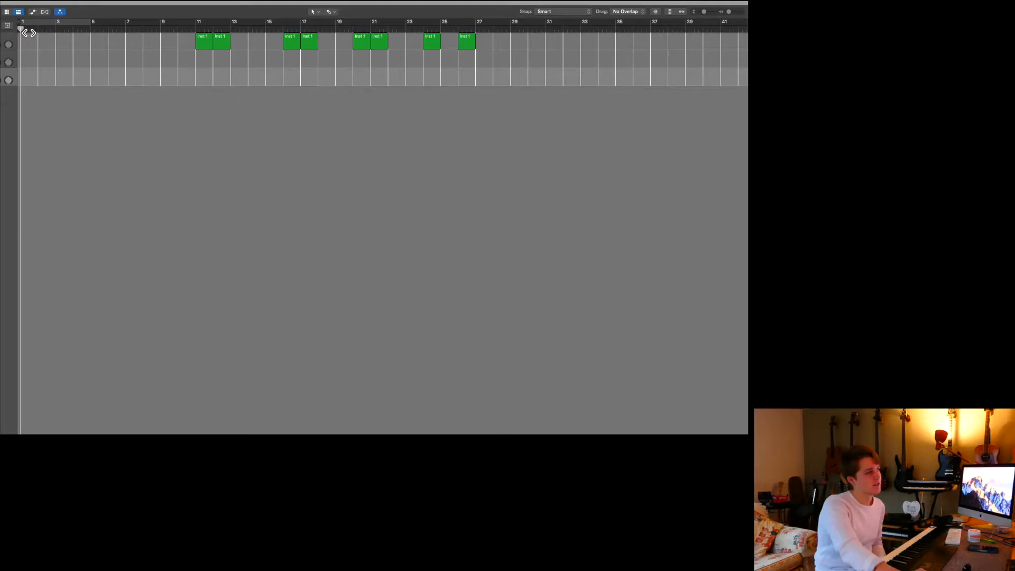
# Create a marker at bar 5 from a cycle range of bars 5 to 9, switch the cycle off, and move the playhead to bar 33.
pyautogui.click(90, 29)
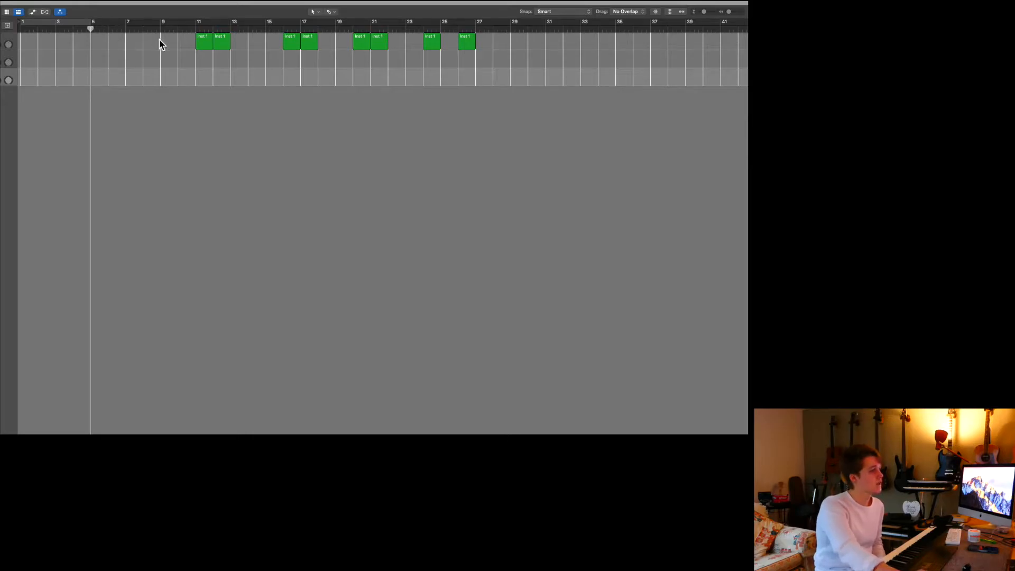
pyautogui.moveTo(93, 27)
pyautogui.mouseDown()
pyautogui.moveTo(168, 33)
pyautogui.moveTo(148, 37)
pyautogui.mouseUp()
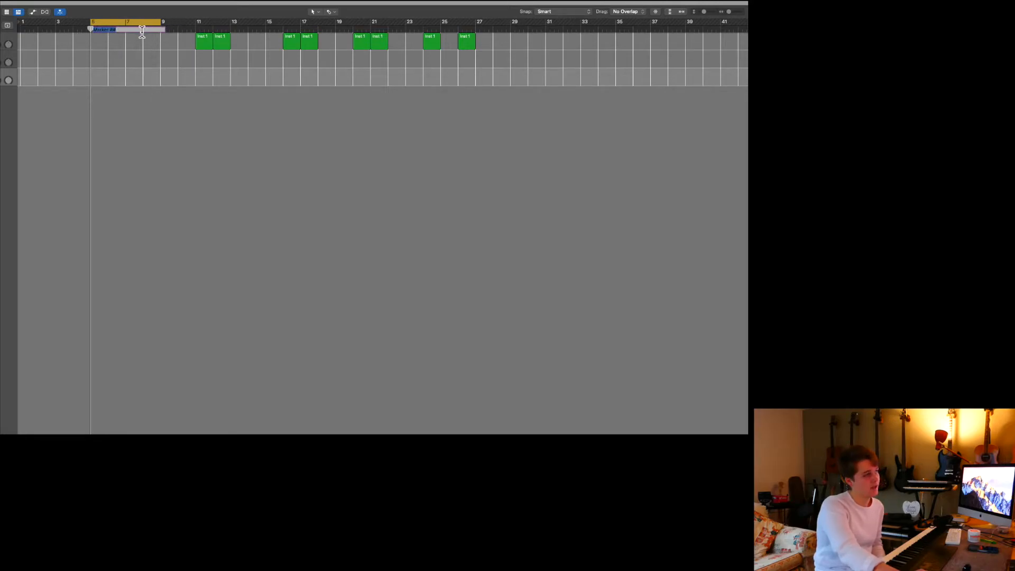
pyautogui.click(104, 47)
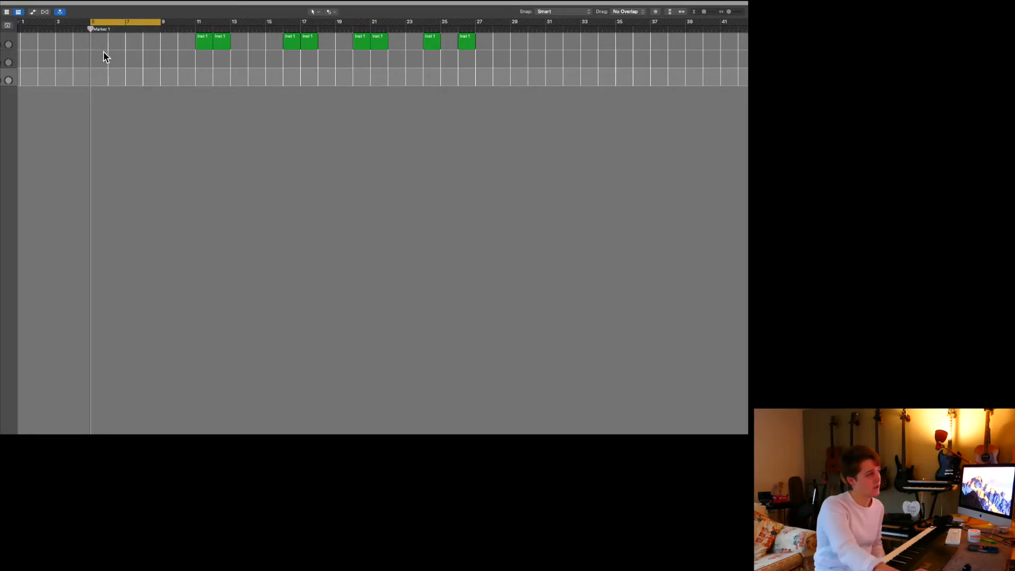
pyautogui.moveTo(90, 28); pyautogui.dragTo(582, 29)
pyautogui.click(103, 23)
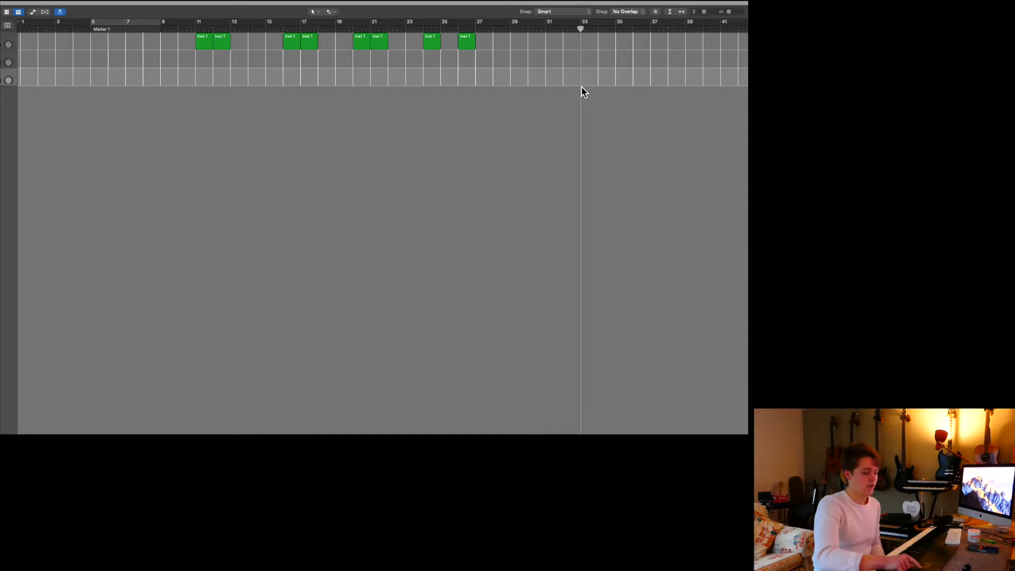
# Jump the playhead back to Marker 1, create a second marker from a cycle range of bars 17 to 21, and switch the cycle off.
pyautogui.hotkey('alt', ',')
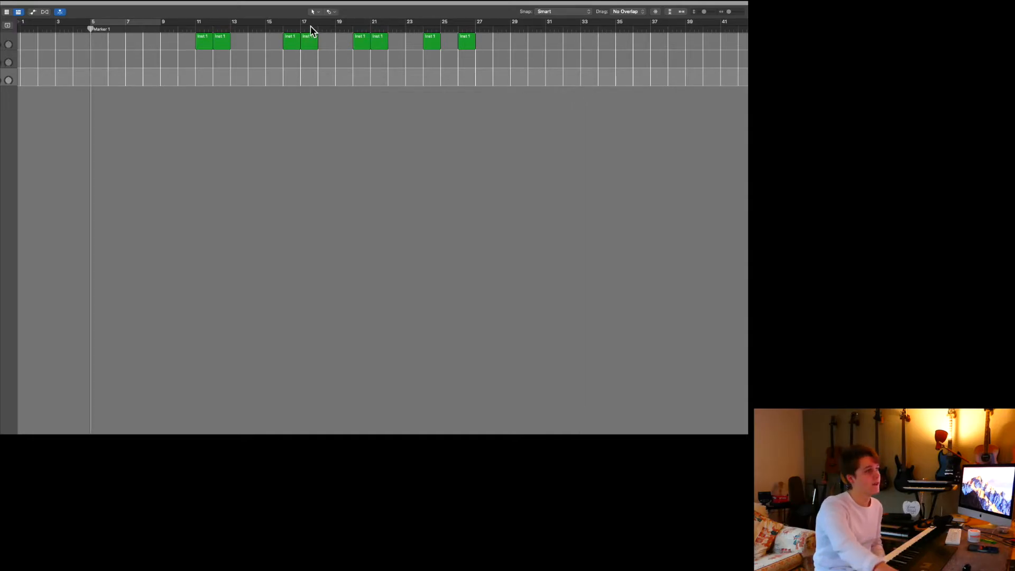
pyautogui.moveTo(307, 24); pyautogui.dragTo(367, 32)
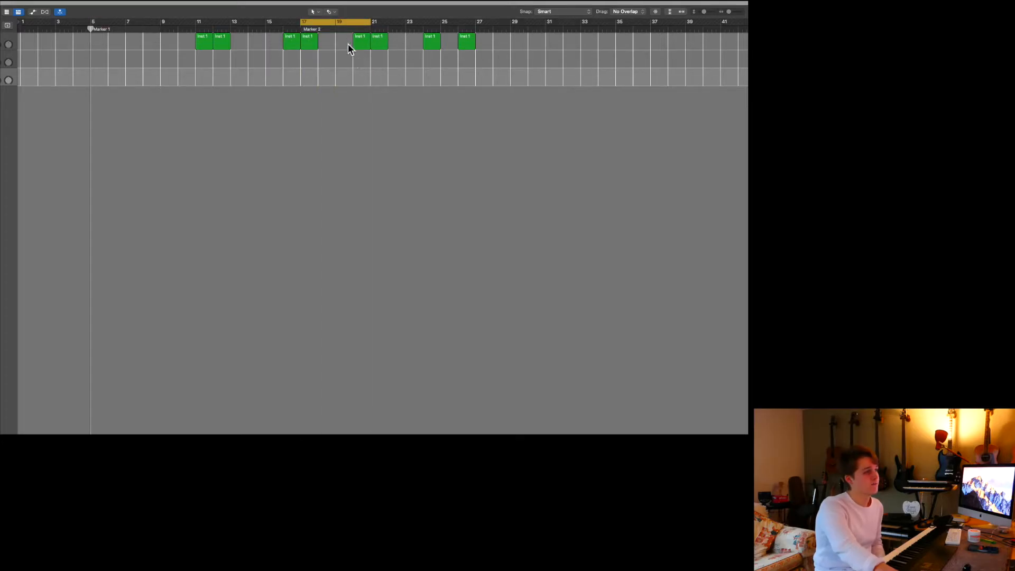
pyautogui.click(342, 23)
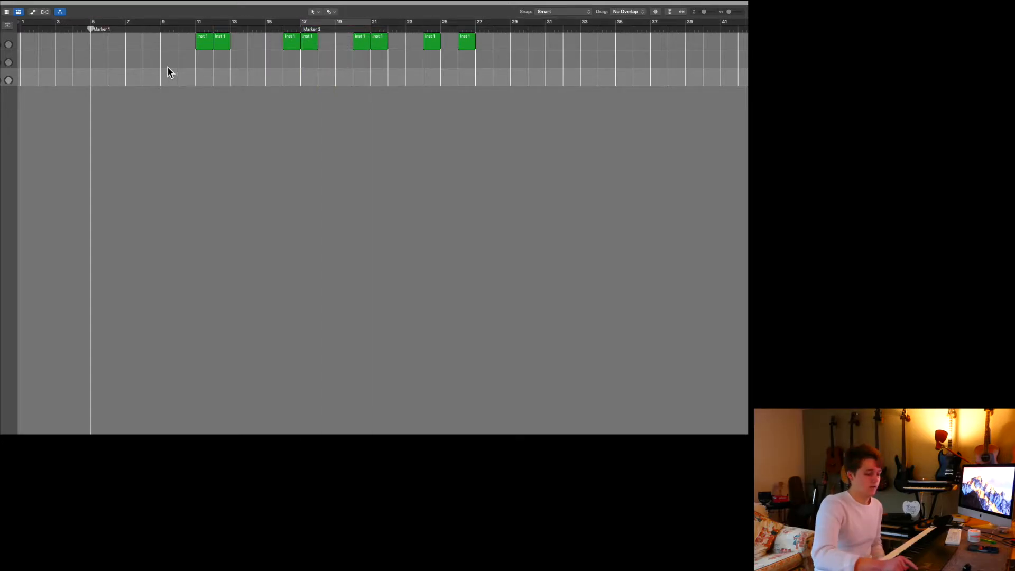
# Jump the playhead between Marker 1 and Marker 2, and step through both markers from the project's beginning.
pyautogui.hotkey('alt', 'Right')
pyautogui.hotkey('alt', 'Left')
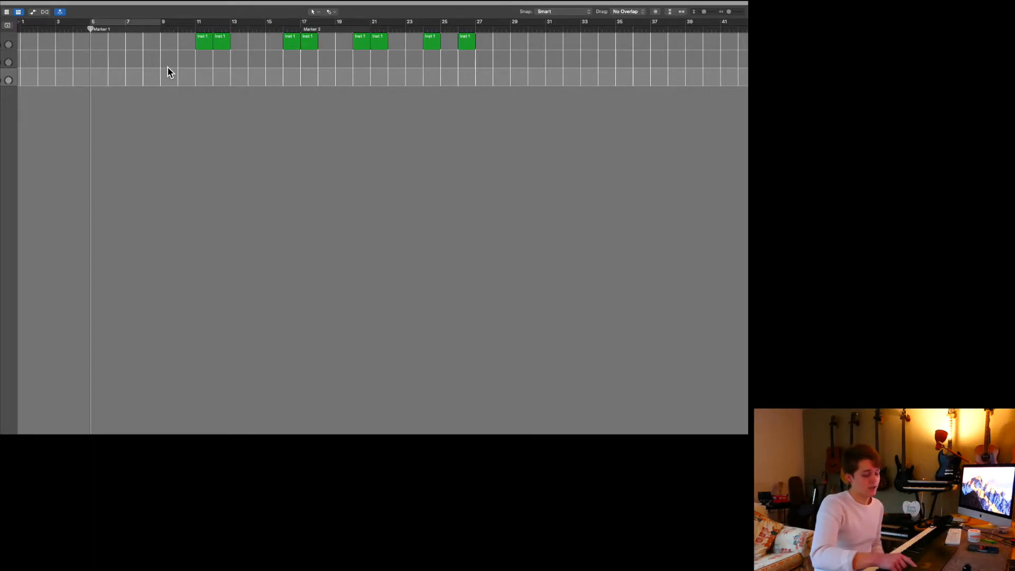
pyautogui.press('Return')
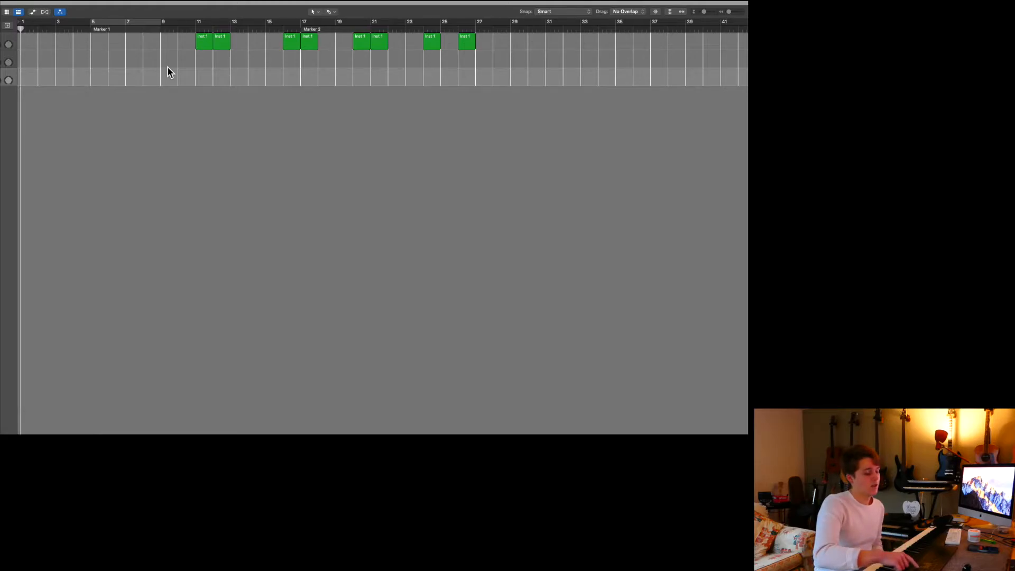
pyautogui.hotkey('alt', 'Right')
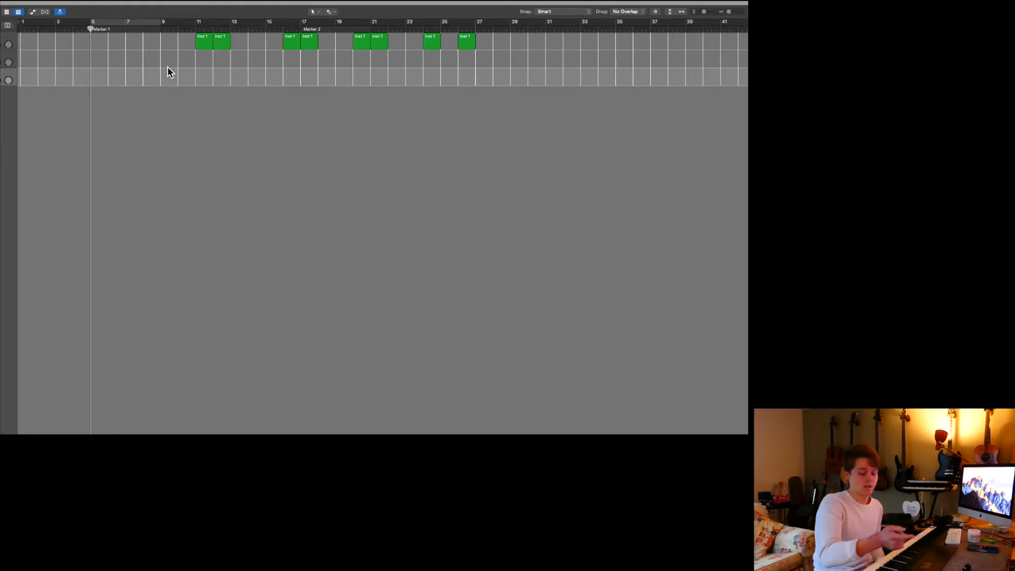
pyautogui.hotkey('alt', 'Right')
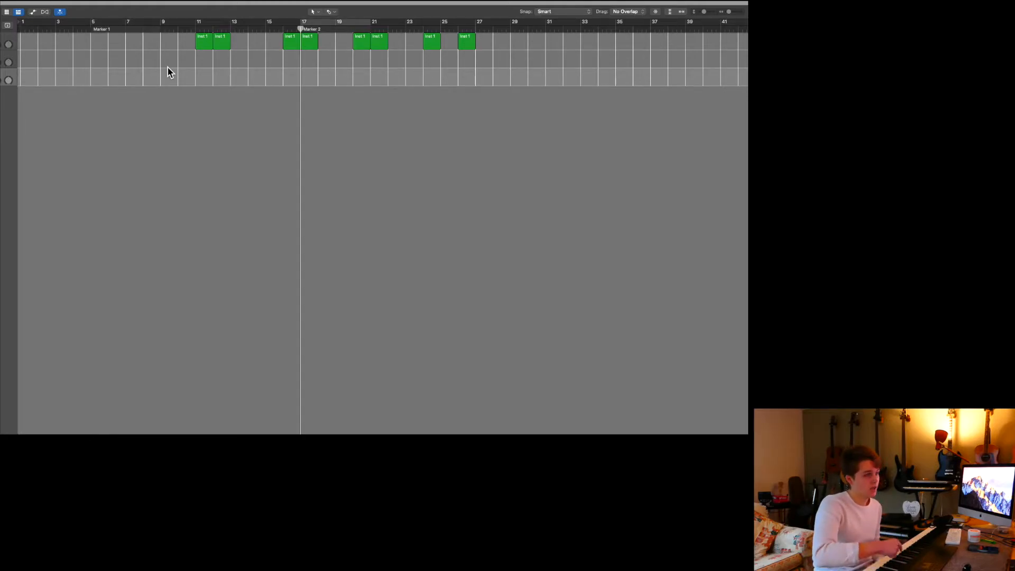
# Move the playhead to bar 27, jump back to Marker 1, and start and stop recording there twice.
pyautogui.moveTo(485, 31); pyautogui.dragTo(478, 28)
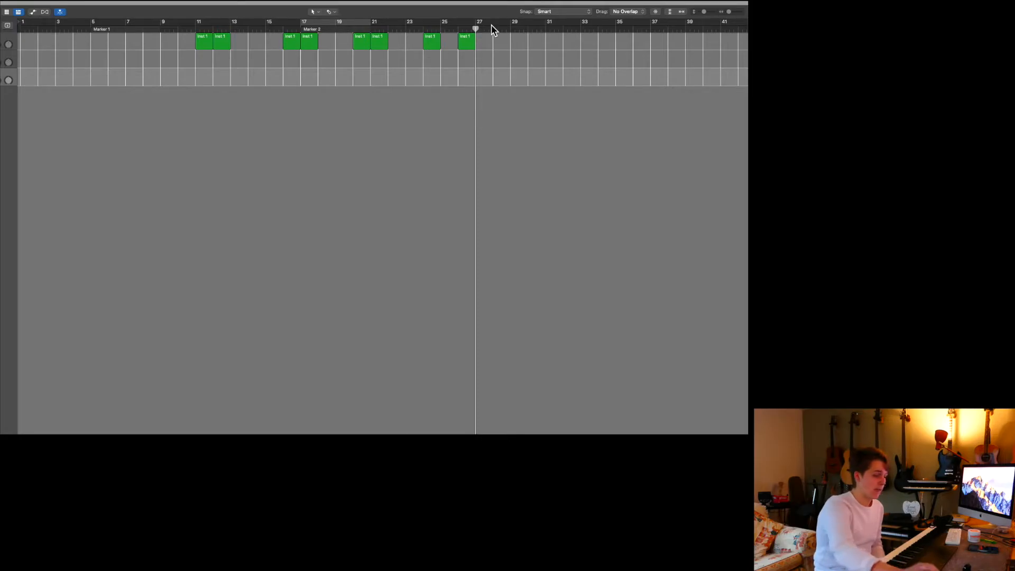
pyautogui.hotkey('alt', 'Left')
pyautogui.hotkey('alt', 'Left')
pyautogui.press('space')
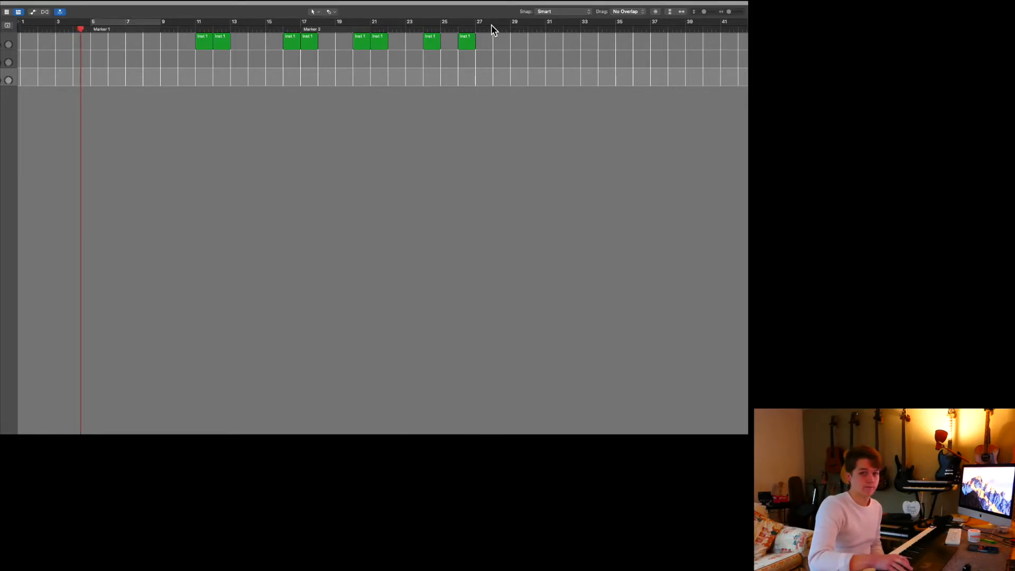
pyautogui.press('space')
pyautogui.hotkey('alt', ',')
pyautogui.press('r')
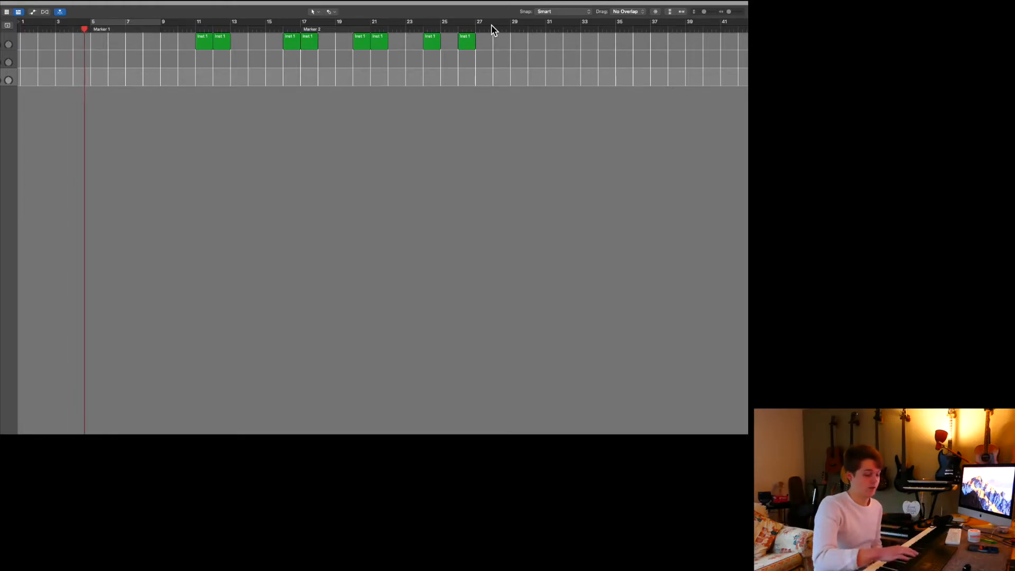
pyautogui.press('space')
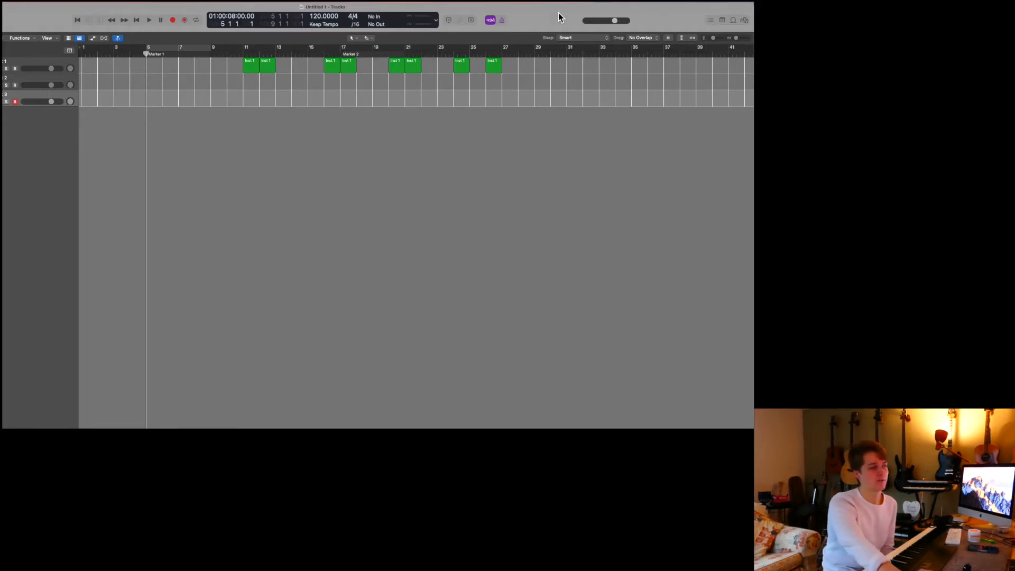
# Open the control bar and display customization, examine its transport and LCD options, and close it.
pyautogui.click(437, 22)
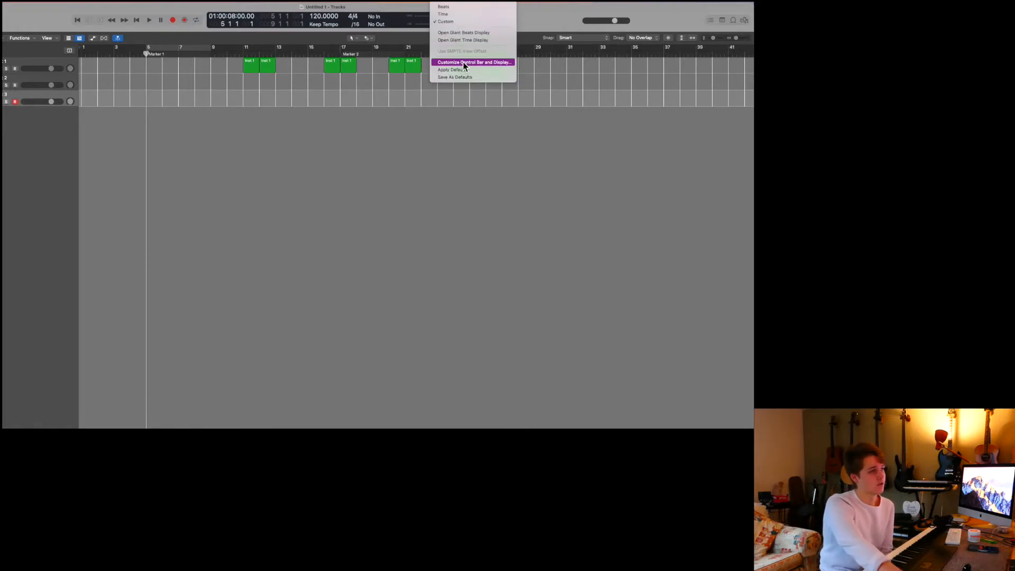
pyautogui.click(449, 23)
pyautogui.click(439, 23)
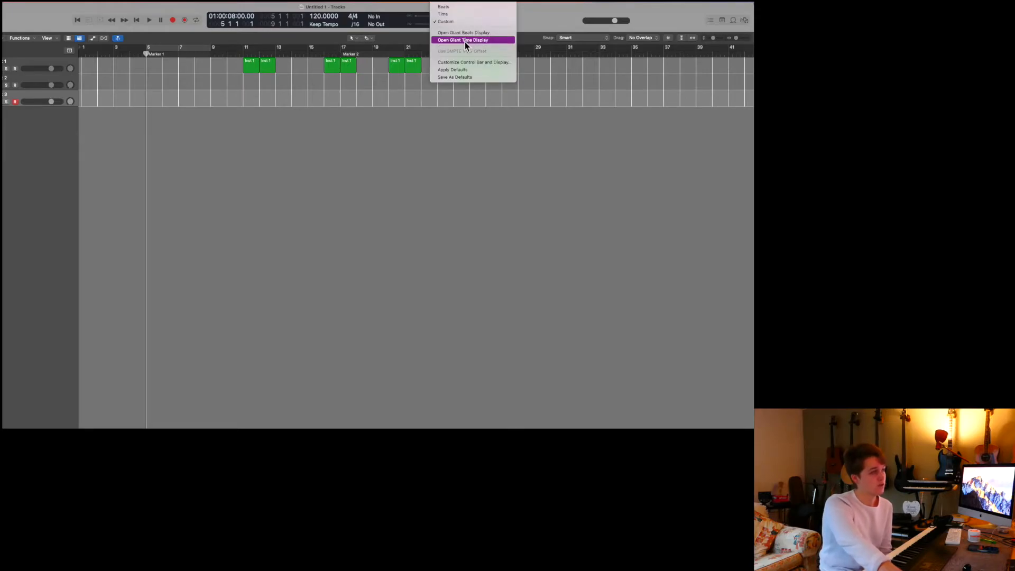
pyautogui.click(472, 63)
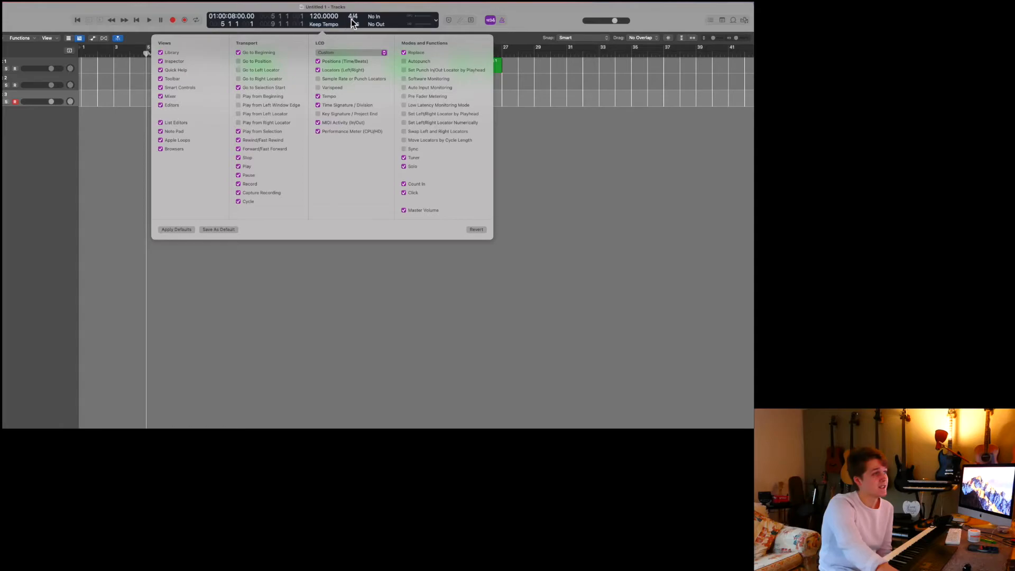
pyautogui.click(354, 53)
pyautogui.click(355, 54)
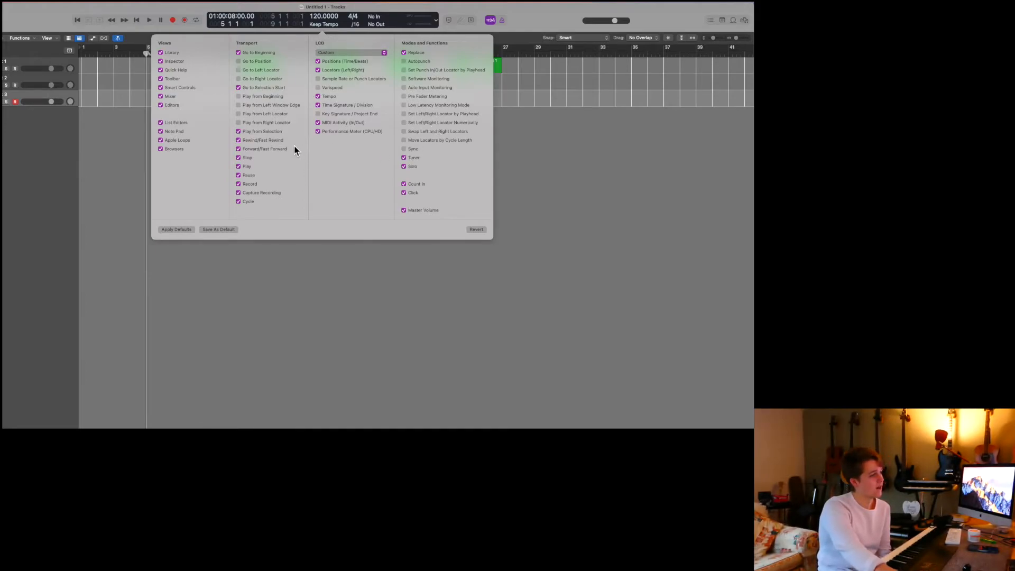
pyautogui.click(429, 265)
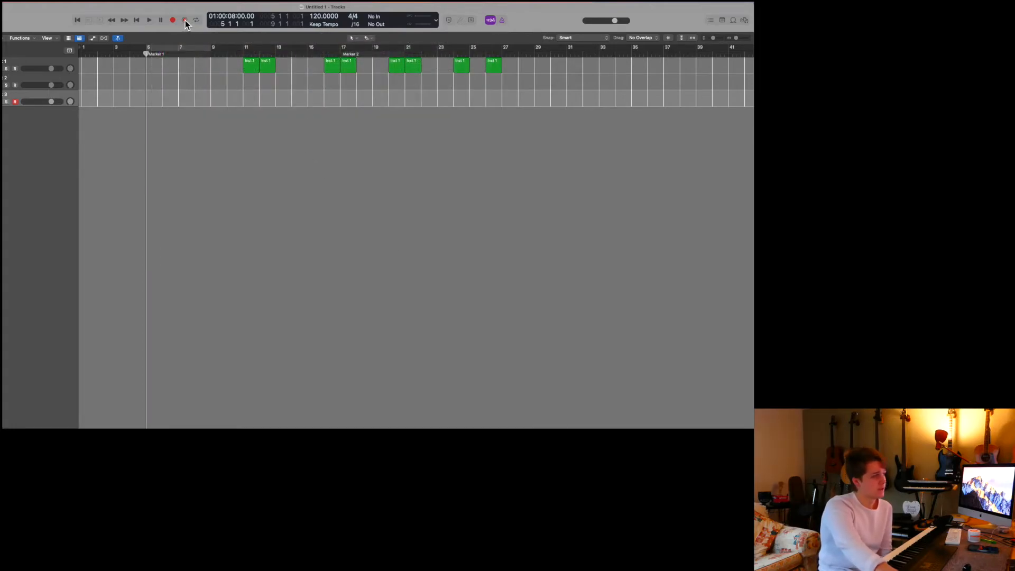
# Play from Marker 1 with track 3 armed, capture the live performance as a region, and stop with the playhead at bar 13.
pyautogui.moveTo(182, 56); pyautogui.dragTo(154, 70)
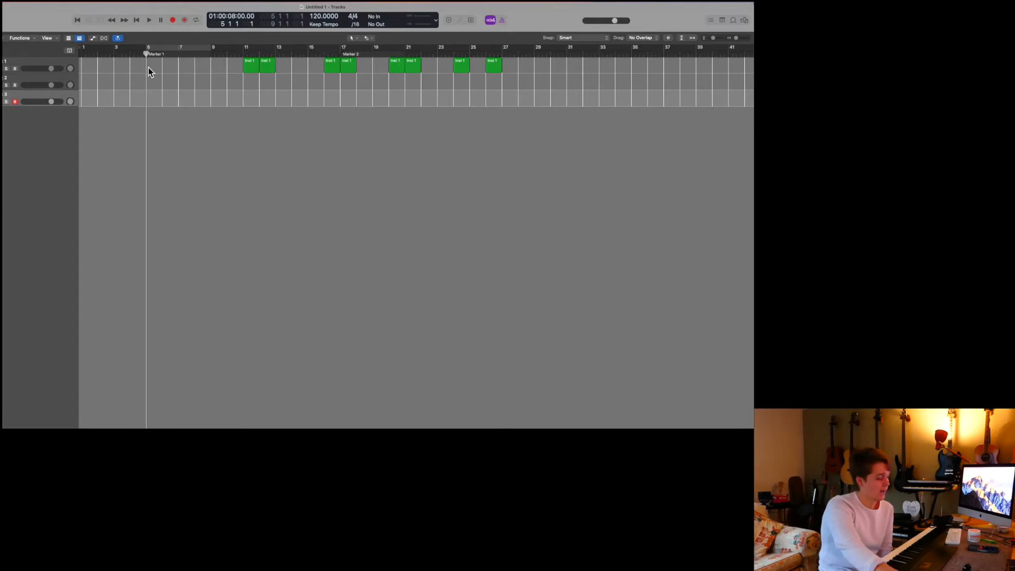
pyautogui.press('space')
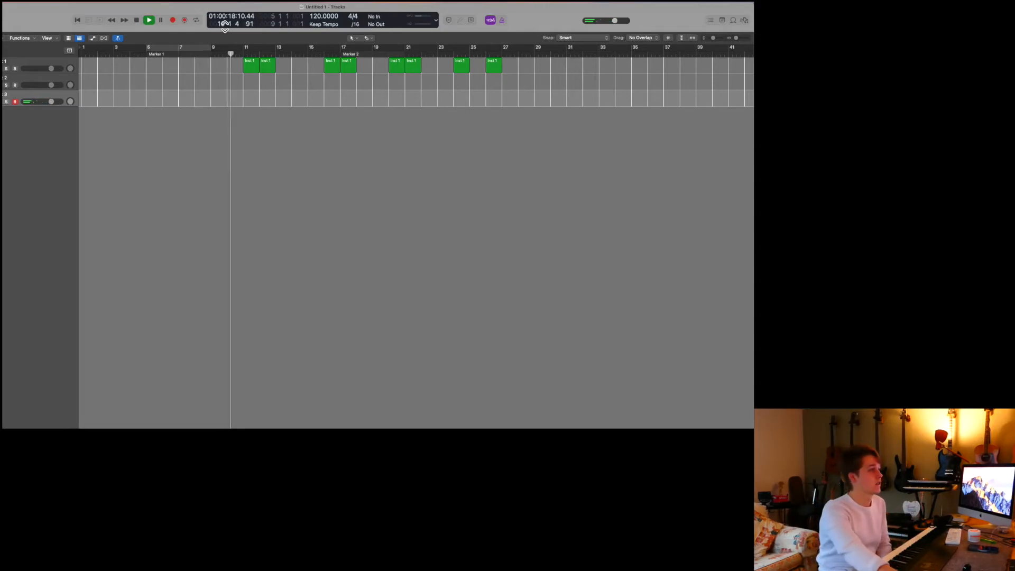
pyautogui.click(187, 22)
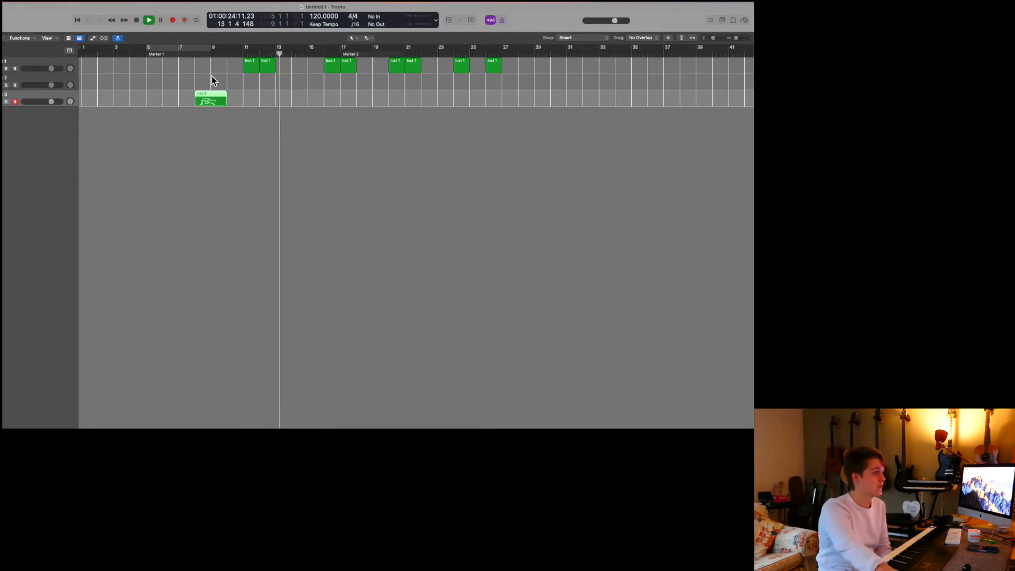
pyautogui.press('space')
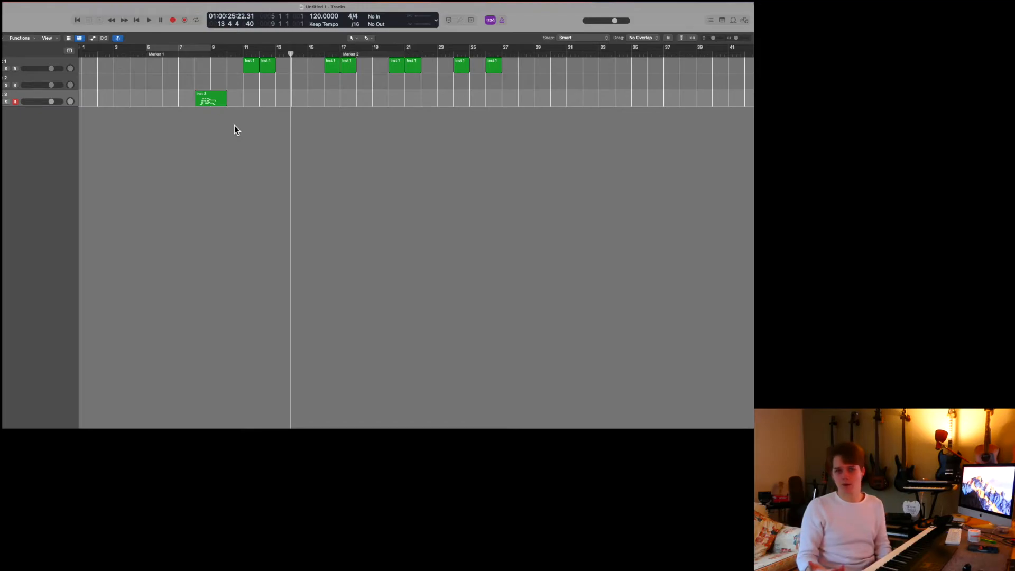
pyautogui.moveTo(292, 57); pyautogui.dragTo(284, 63)
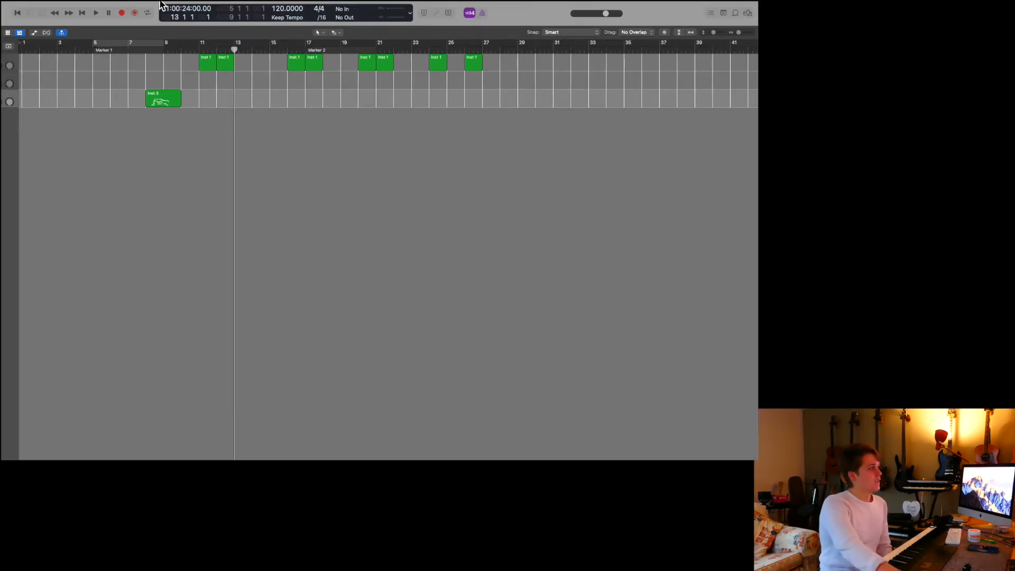
# Show the List Editors, Note Pad, Apple Loops browser and project audio browser one after another.
pyautogui.click(711, 14)
pyautogui.click(724, 13)
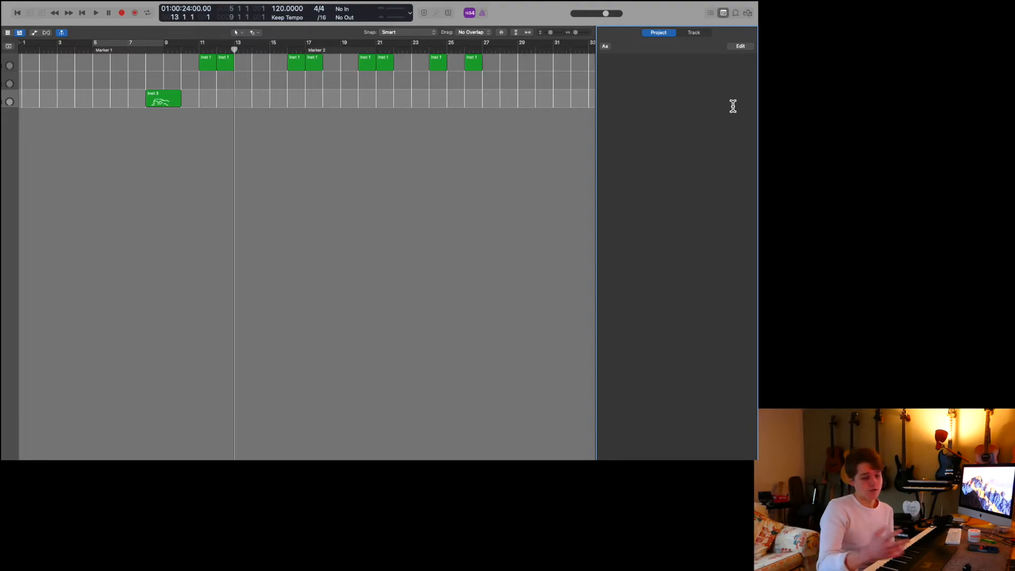
pyautogui.click(735, 13)
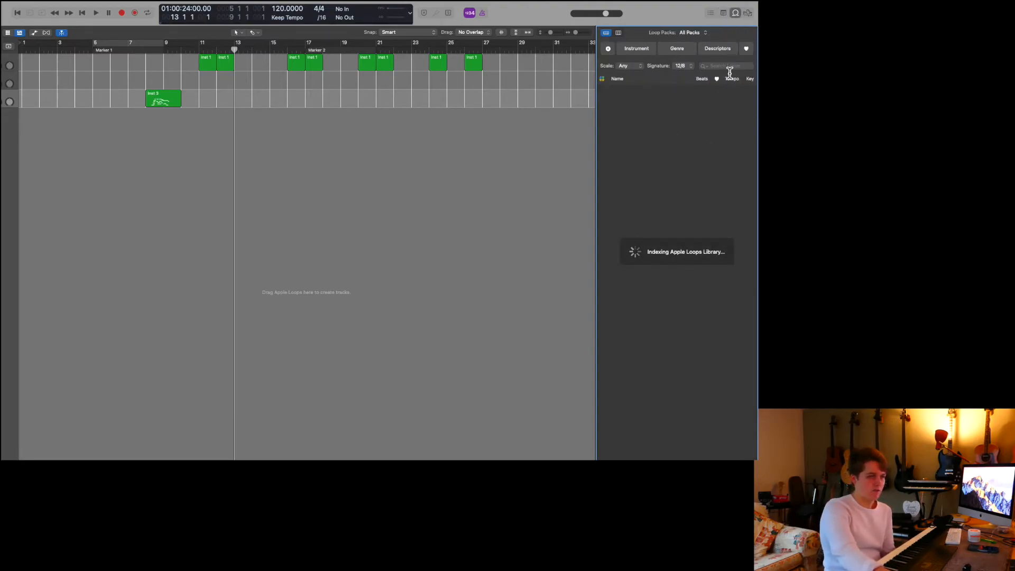
pyautogui.click(748, 13)
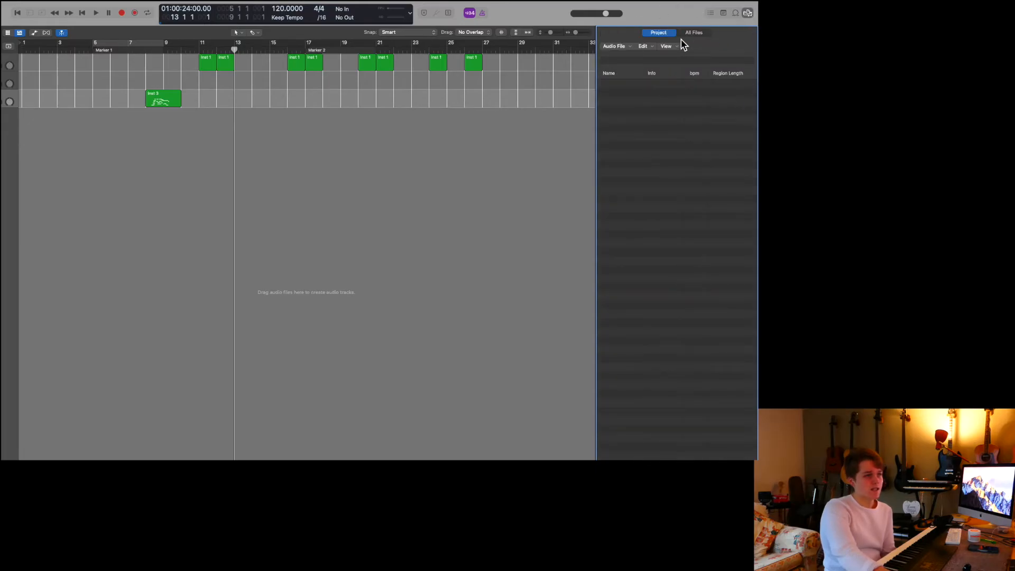